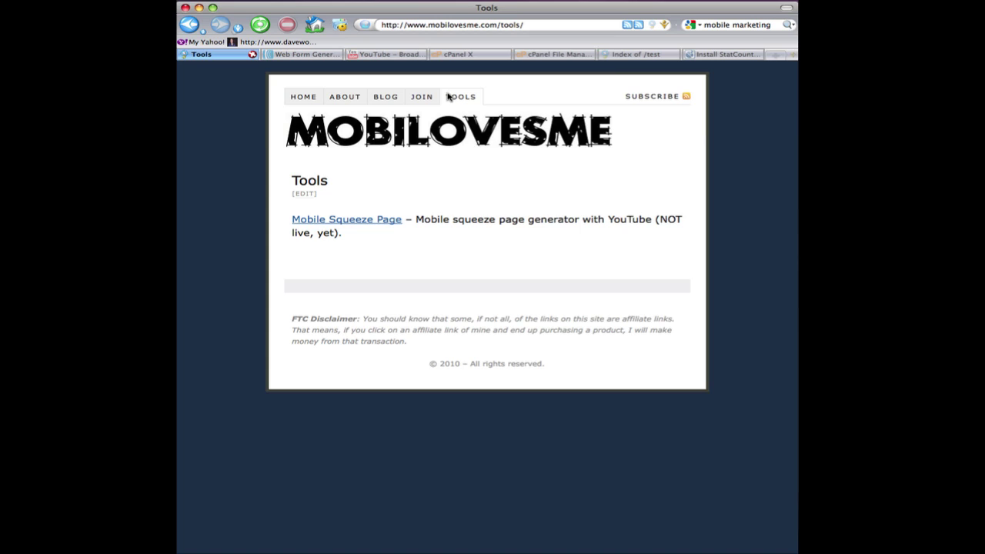
- Open the Mobile Squeeze Page generator at Output step 1 of 7 with Download ZIP kept selected
left_click(381, 224)
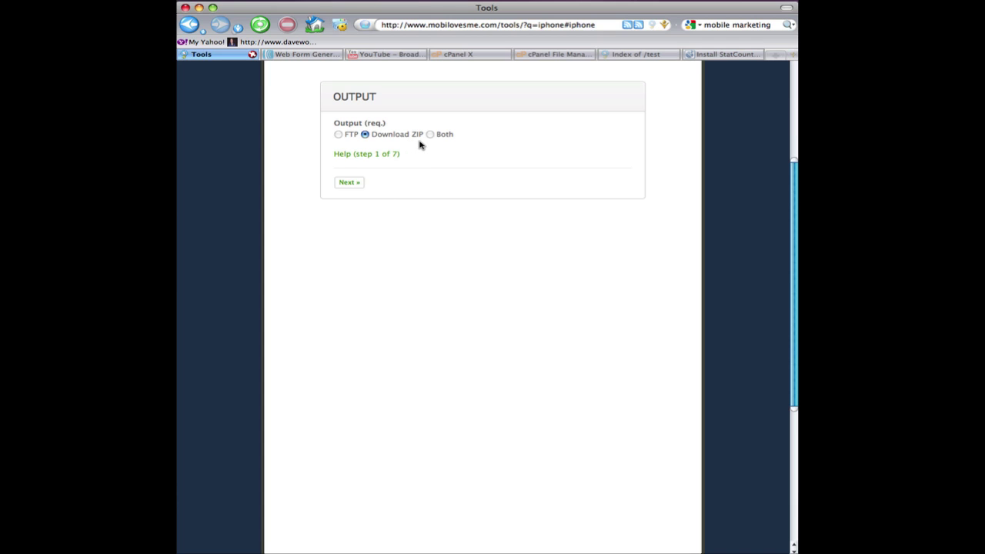
left_click(376, 158)
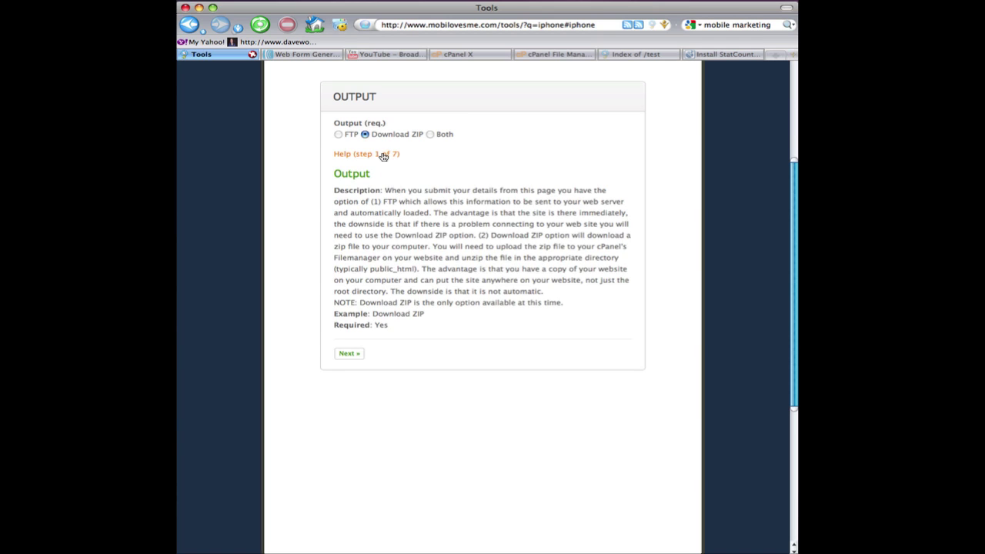
left_click(383, 156)
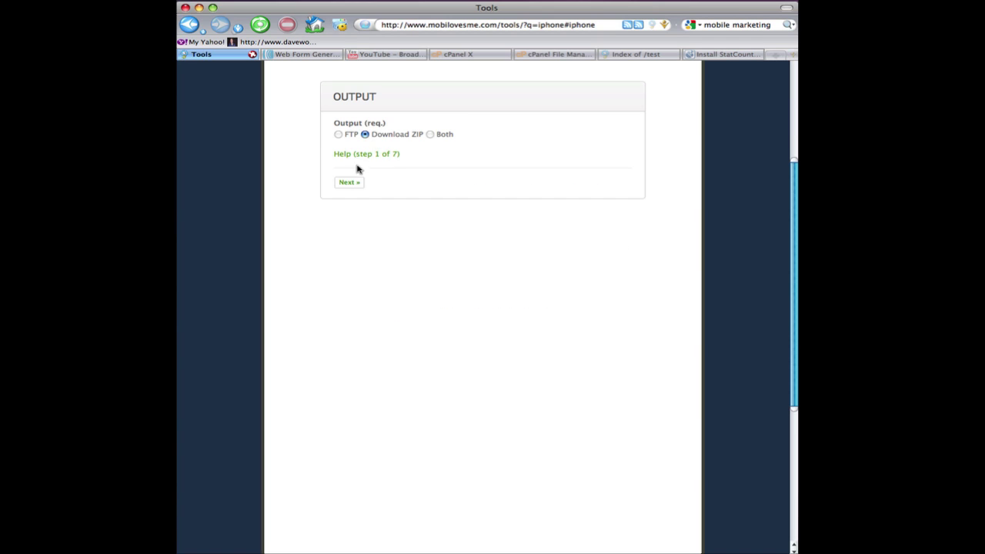
- Enter keyword 'Goldfish and a Funeral' and accept the suggested goldfish-death description
left_click(350, 182)
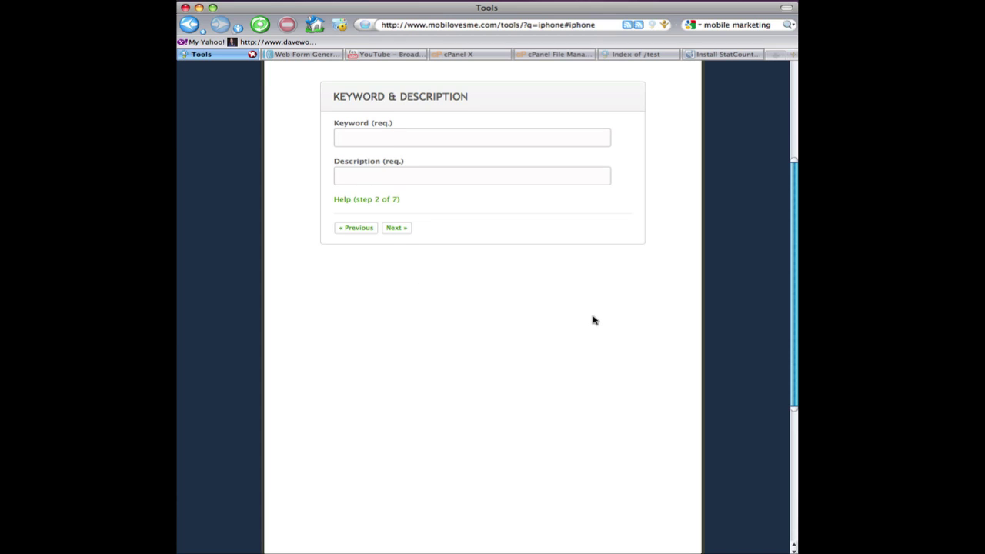
type("Gol")
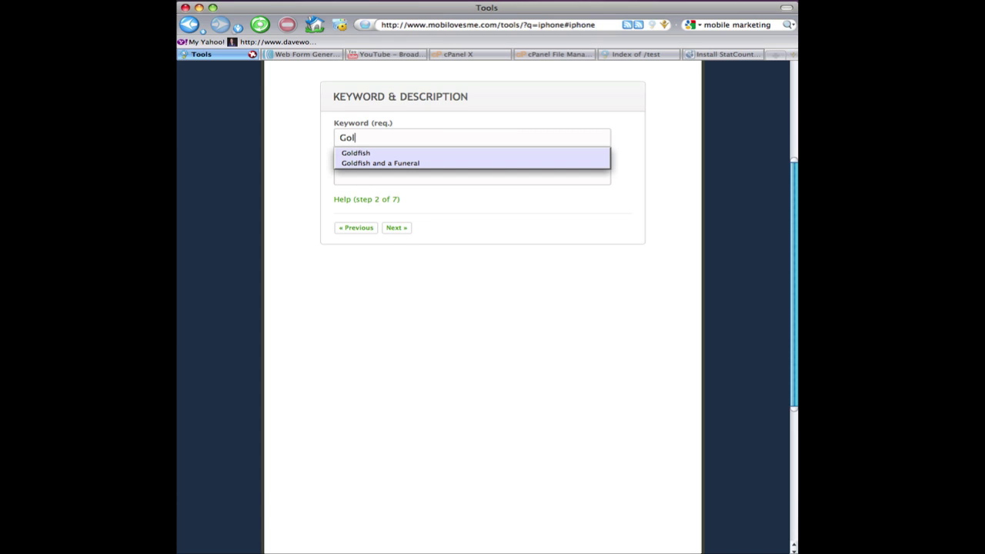
type("dfish a")
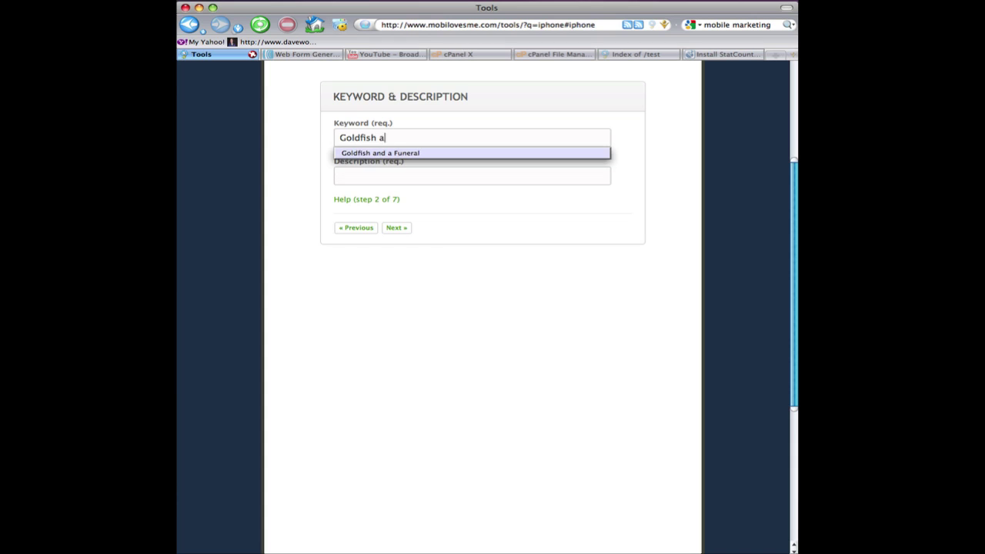
type("nd a Funeral")
left_click(339, 176)
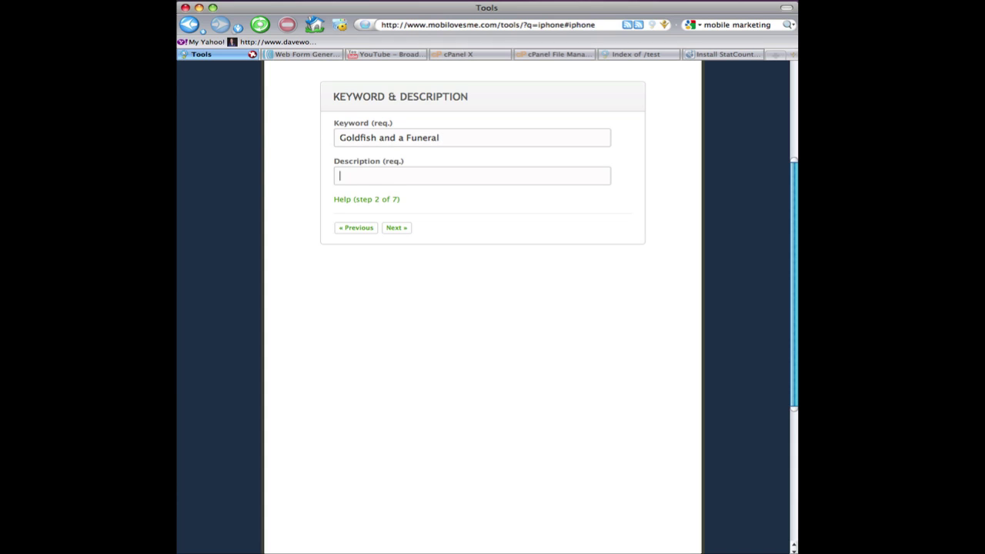
type("TW")
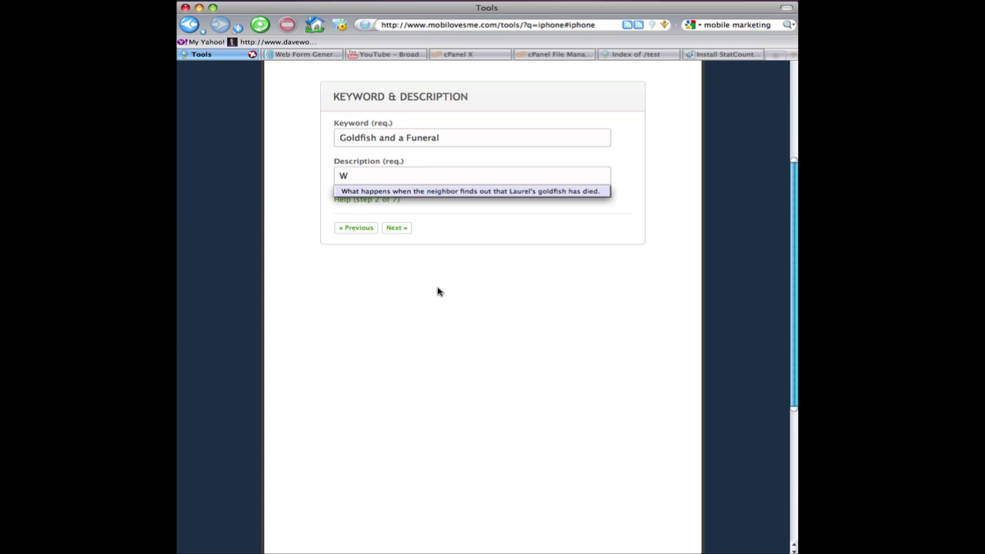
left_click(458, 191)
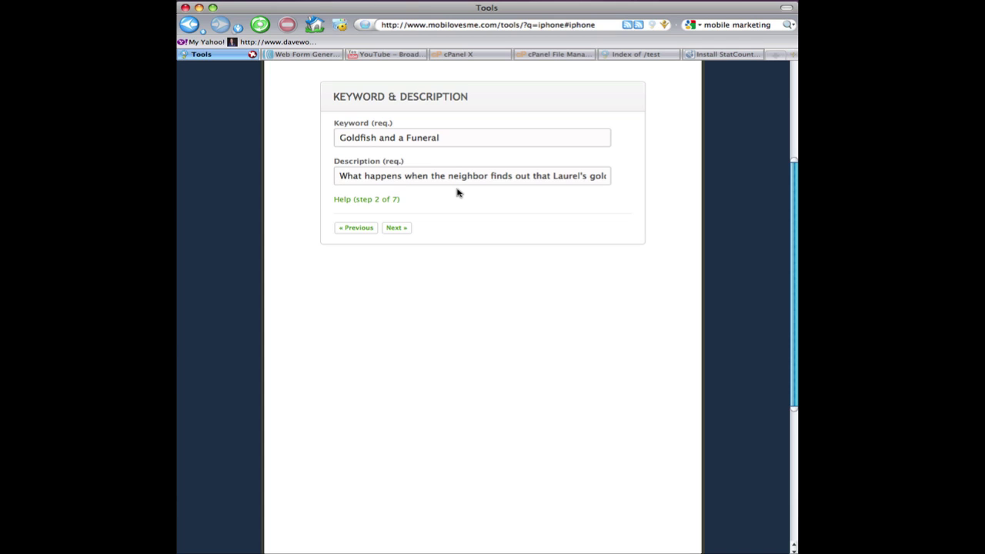
left_click(388, 200)
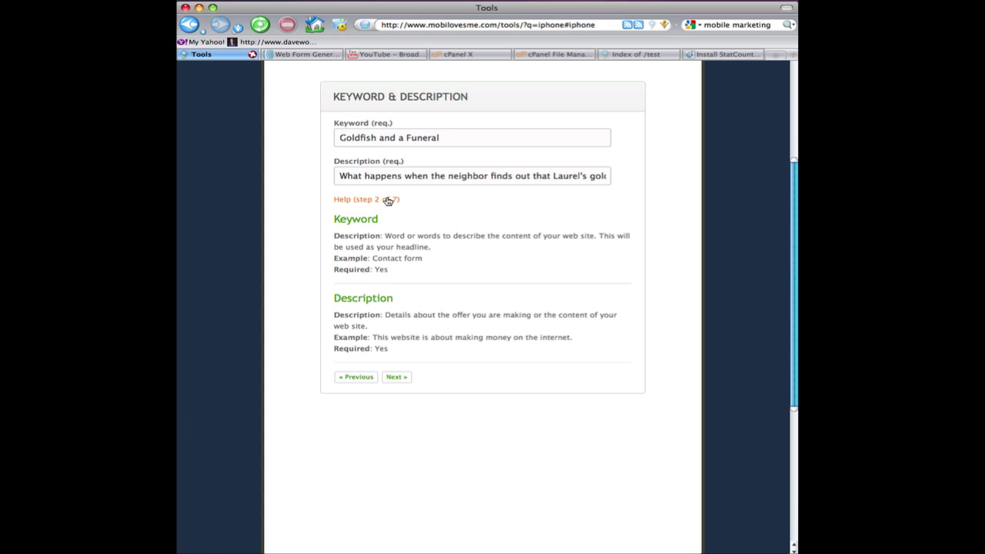
left_click(389, 200)
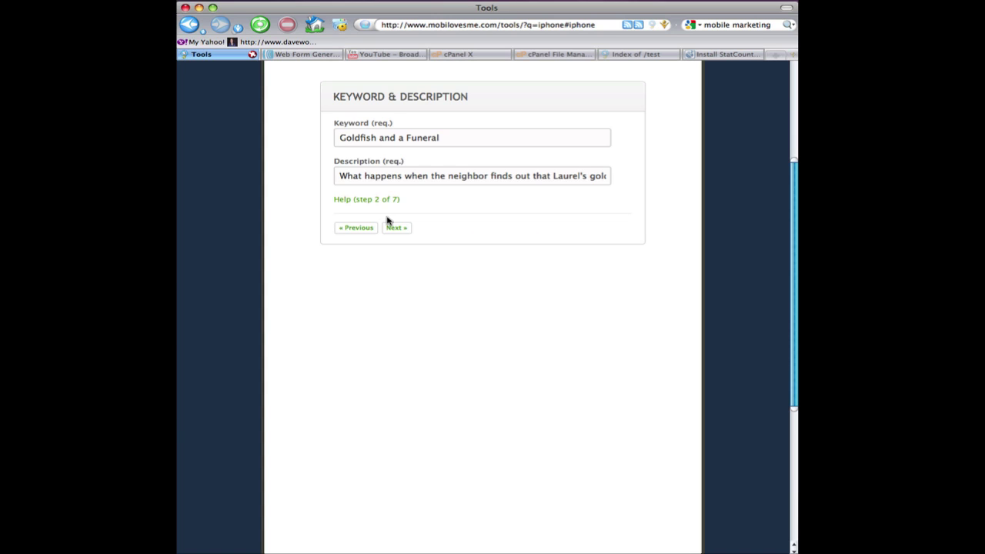
left_click(394, 228)
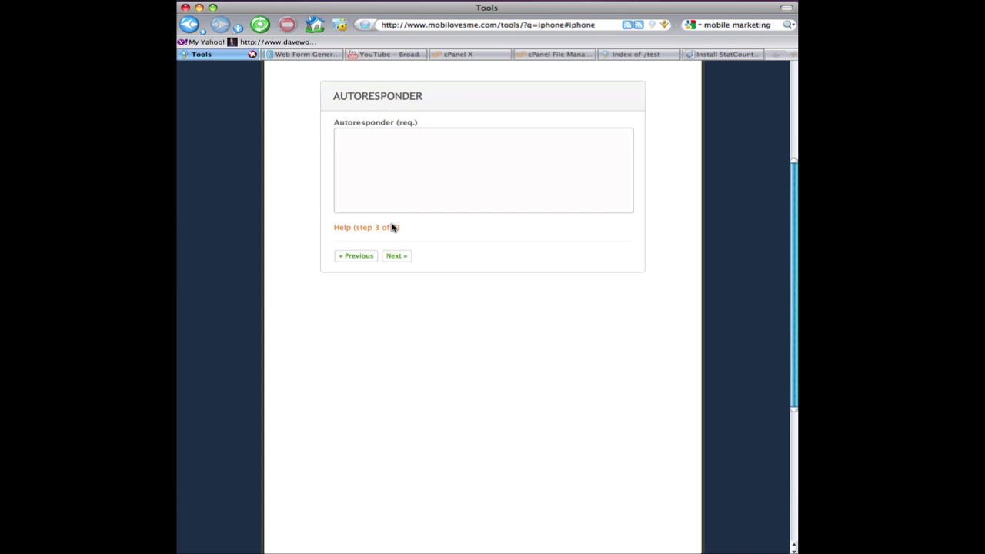
left_click(390, 227)
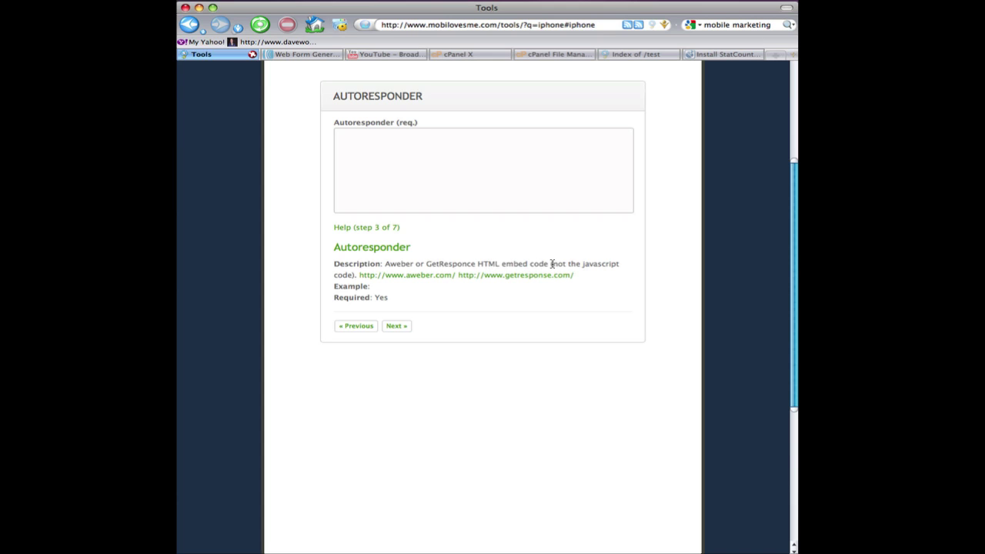
left_click(388, 230)
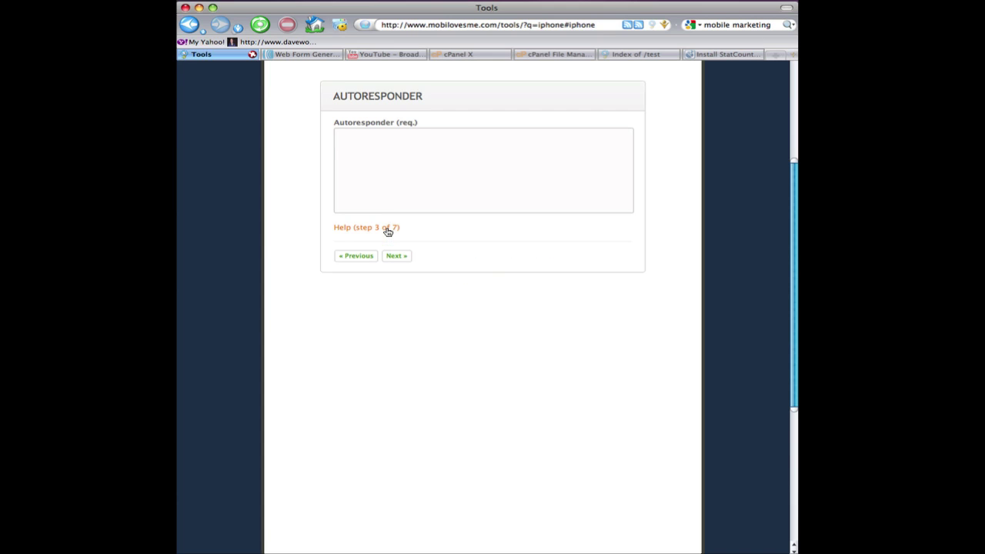
- Publish the AWeber web form for self-installation and copy its raw HTML code
left_click(291, 56)
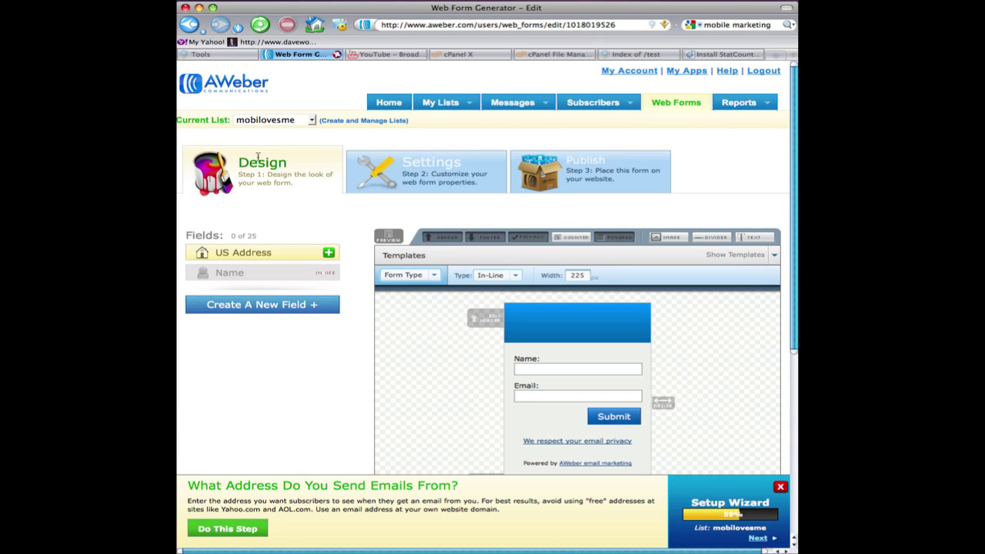
left_click(594, 167)
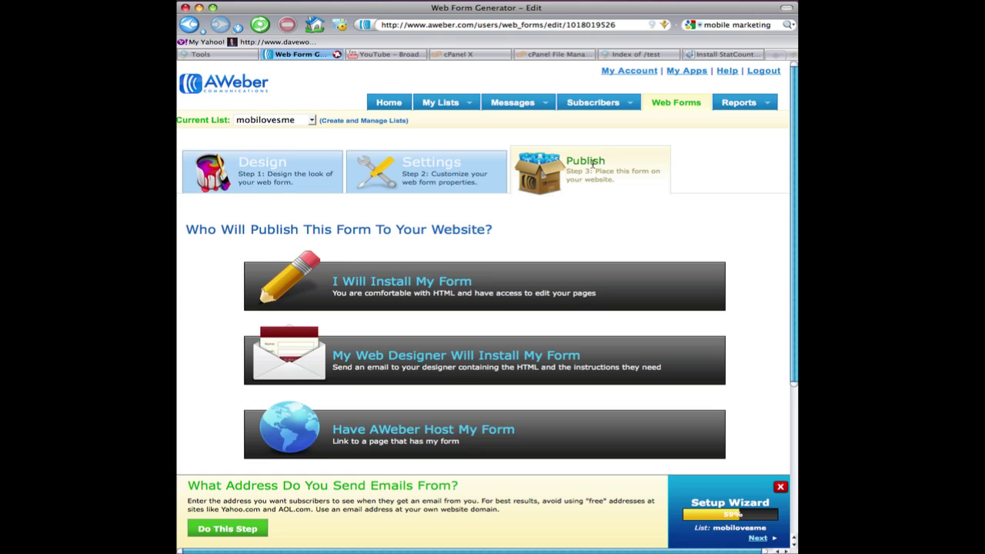
left_click(424, 284)
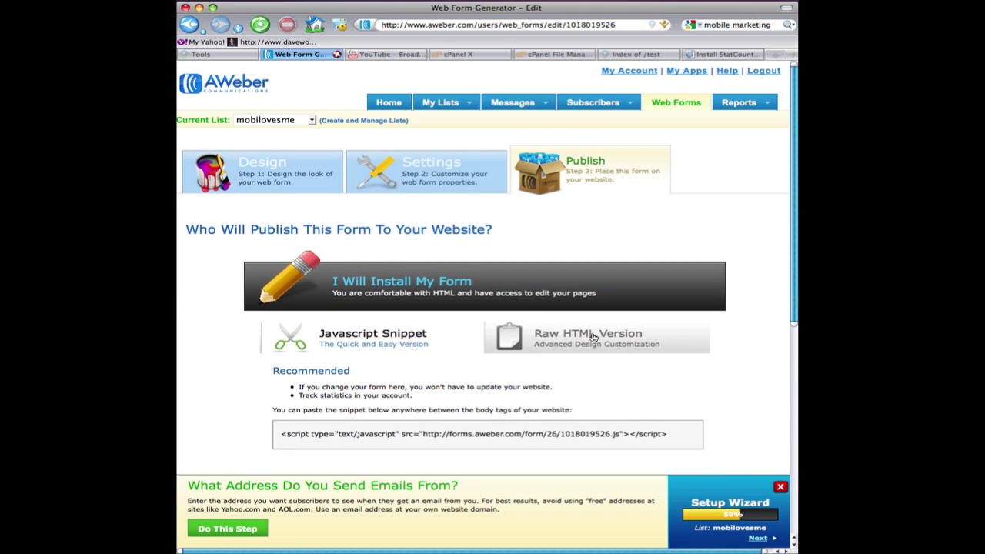
left_click(594, 337)
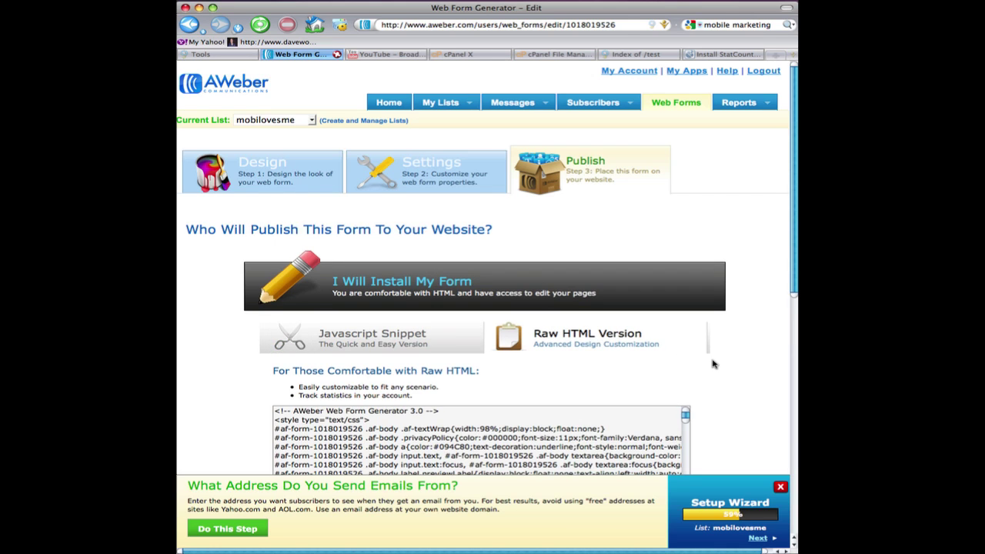
scroll(715, 364, "down", 1)
scroll(717, 364, "down", 3)
left_click(496, 329)
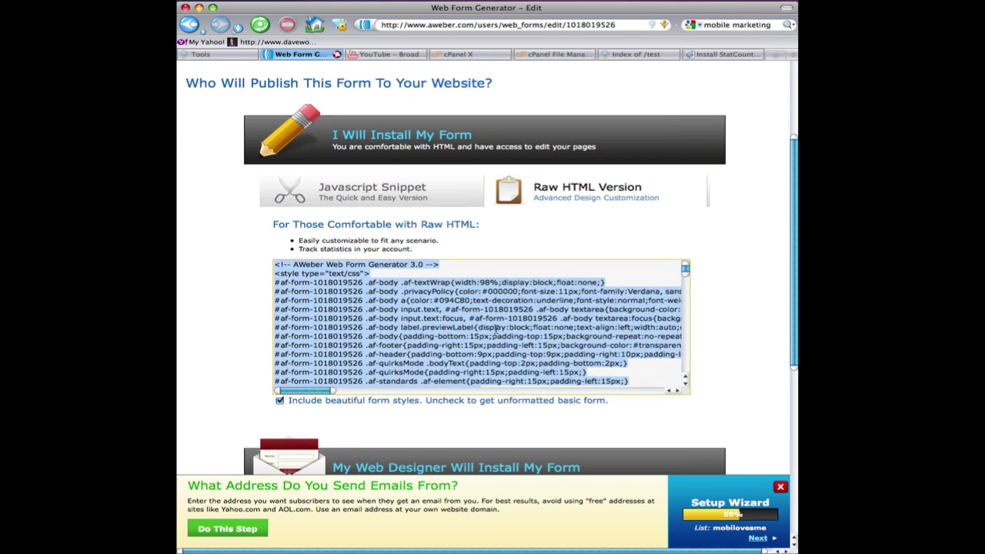
right_click(497, 329)
left_click(529, 363)
- Paste the copied AWeber form code into the generator's Autoresponder box
left_click(221, 54)
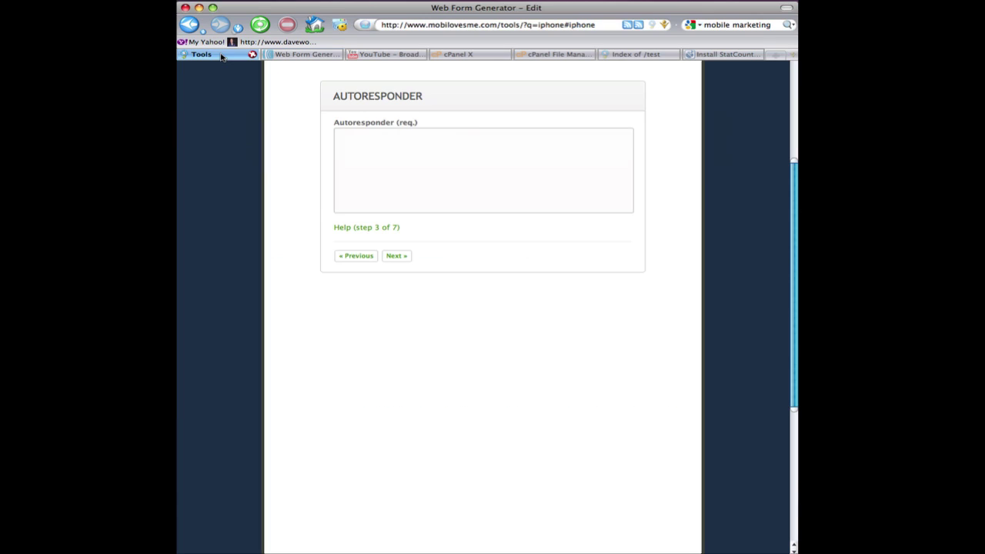
right_click(361, 158)
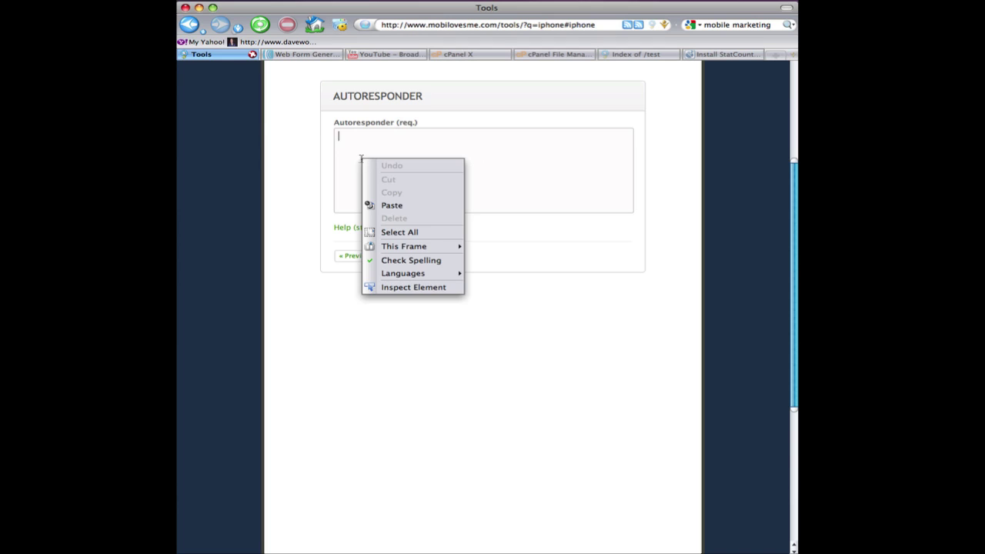
left_click(387, 205)
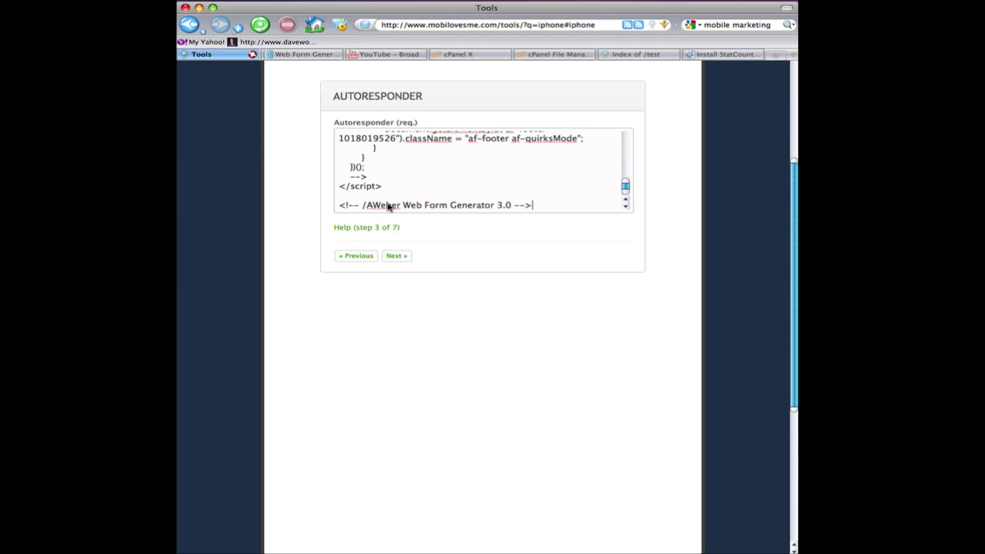
- On the Theme step, pick theme B instead of the default A
left_click(396, 257)
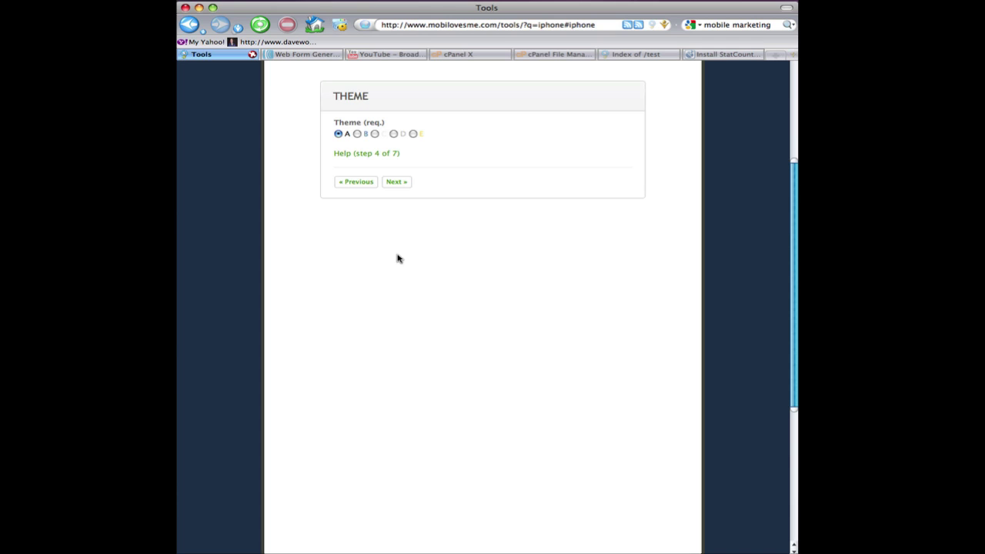
left_click(364, 154)
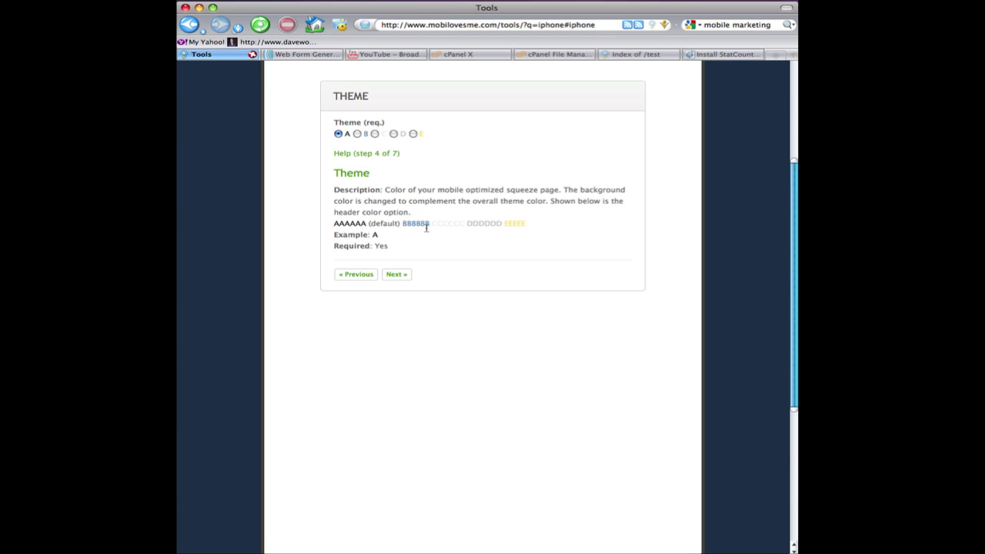
left_click_drag(435, 224, 525, 224)
left_click(358, 135)
left_click(359, 154)
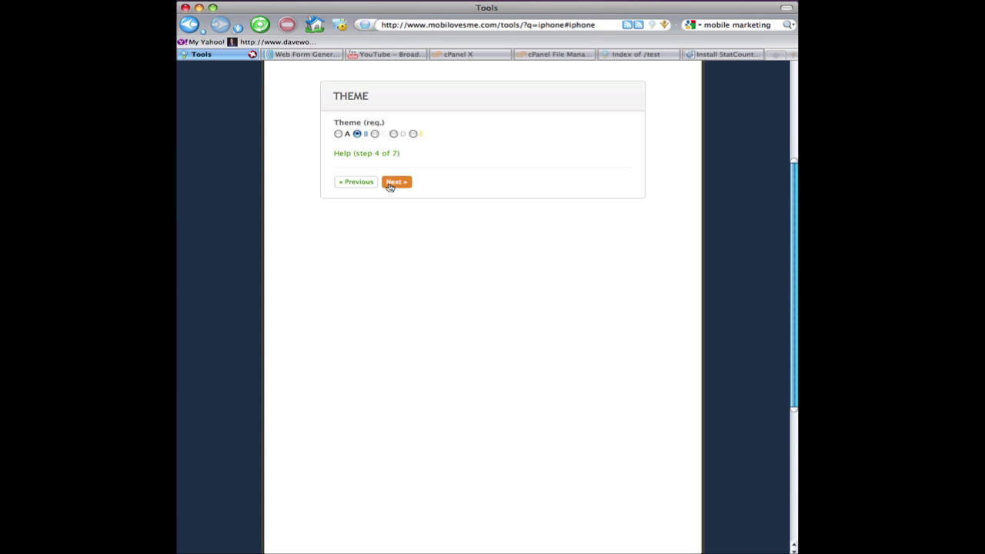
- Write 'Sign up to see the video' in the Content (before signup) editor
left_click(392, 184)
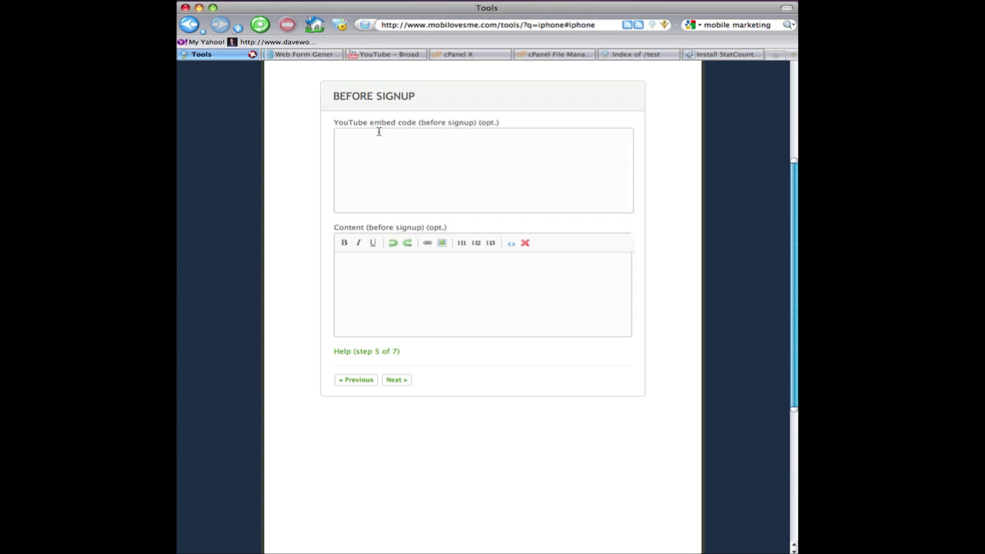
left_click(399, 285)
type("Sign up to see ")
type("the video")
left_click(366, 354)
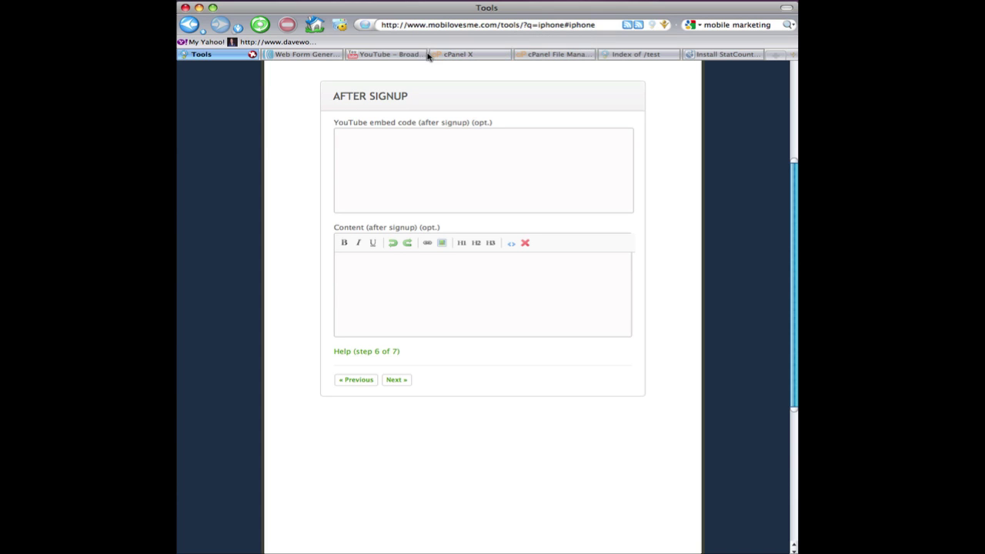
- Search YouTube for 'goldfish and a funeral' and open the Goldfish Funeral video
left_click(402, 55)
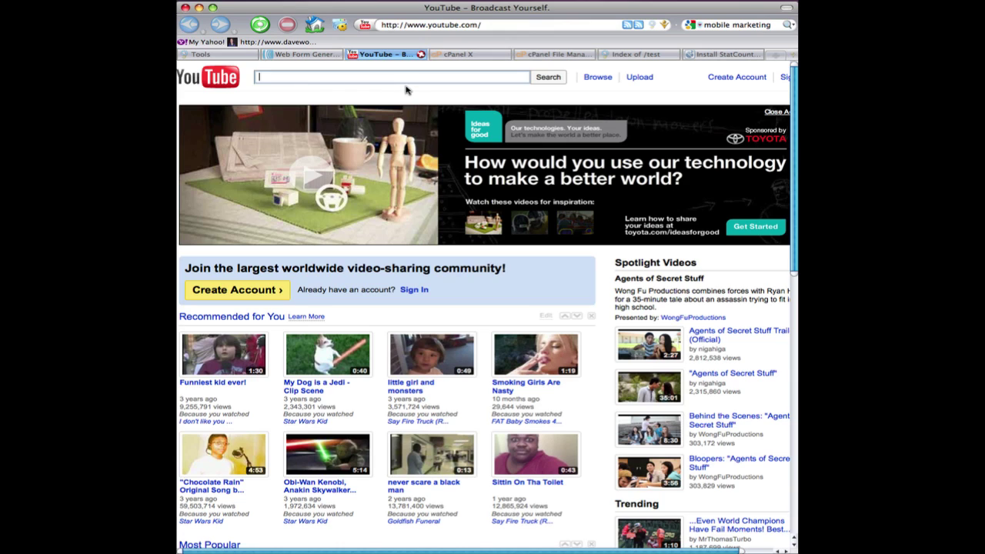
type("goldfish a")
type("nd a funeral")
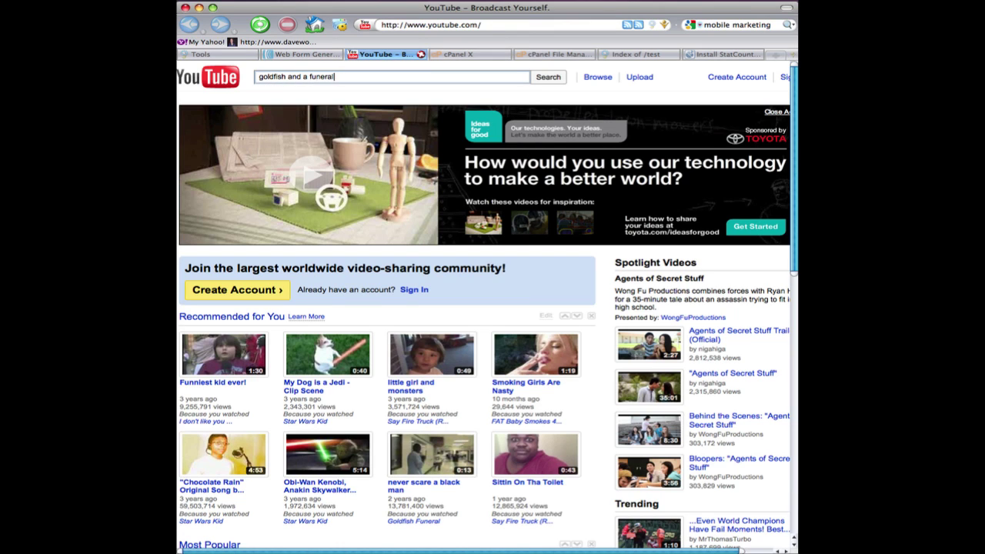
key("Return")
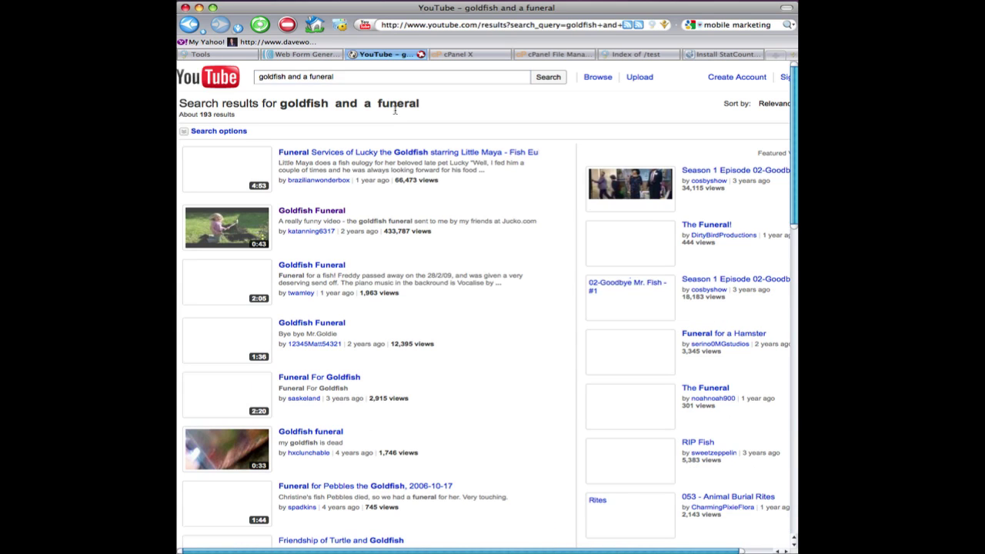
left_click(339, 216)
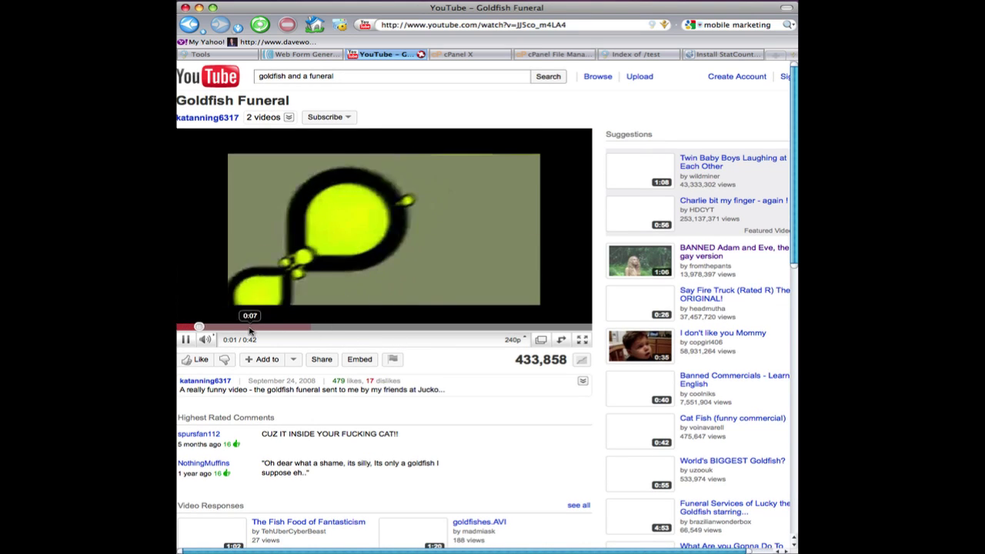
- Pause the video, then copy its embed code from the Embed panel
left_click(192, 339)
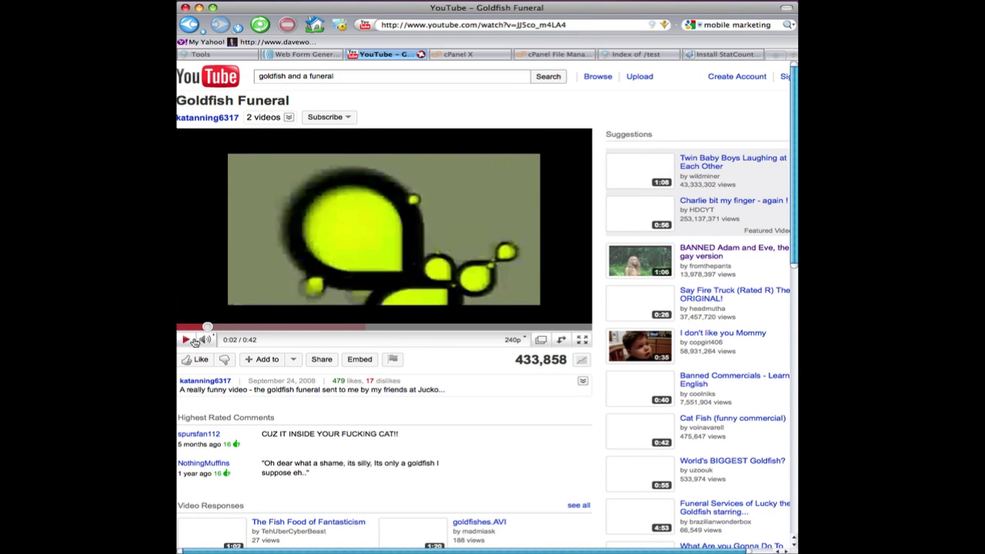
left_click(582, 382)
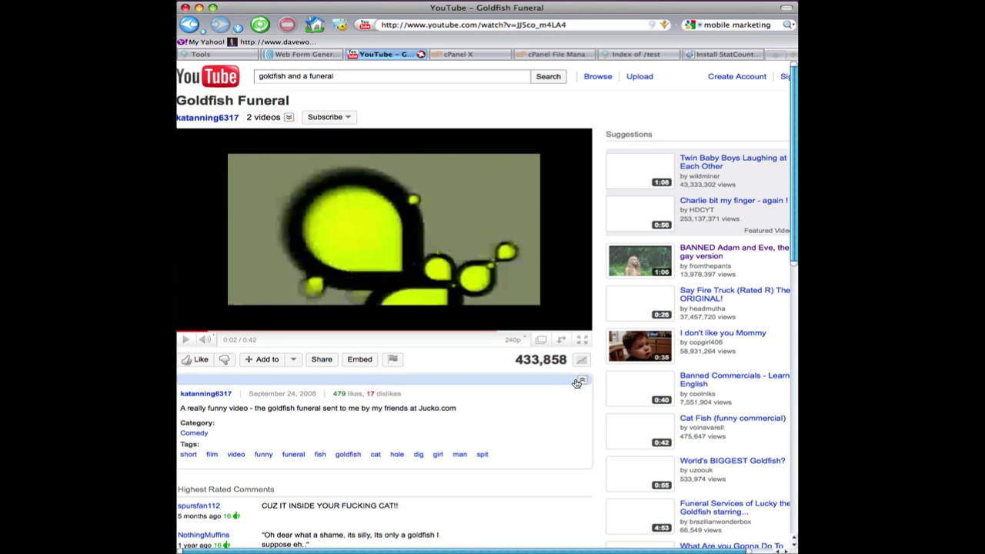
left_click(583, 382)
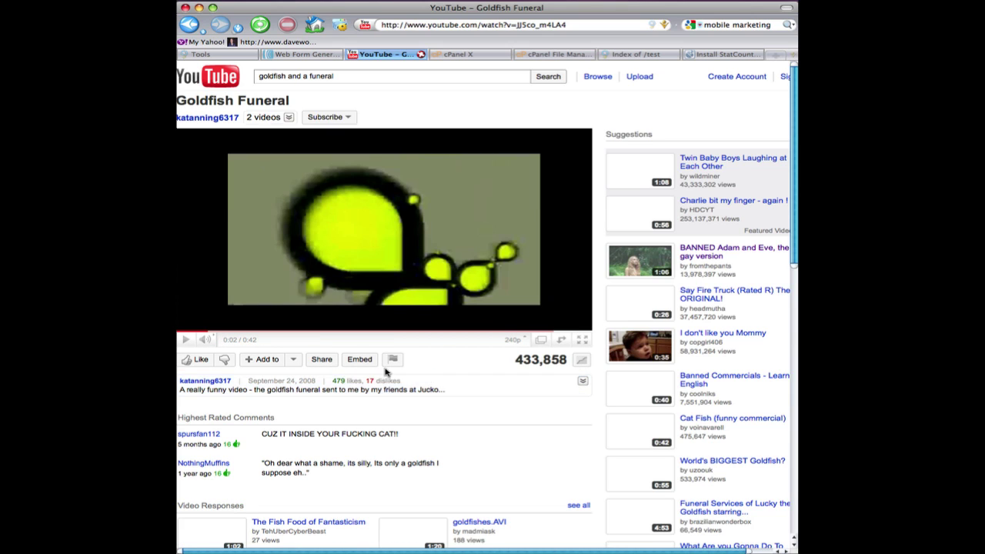
left_click(360, 363)
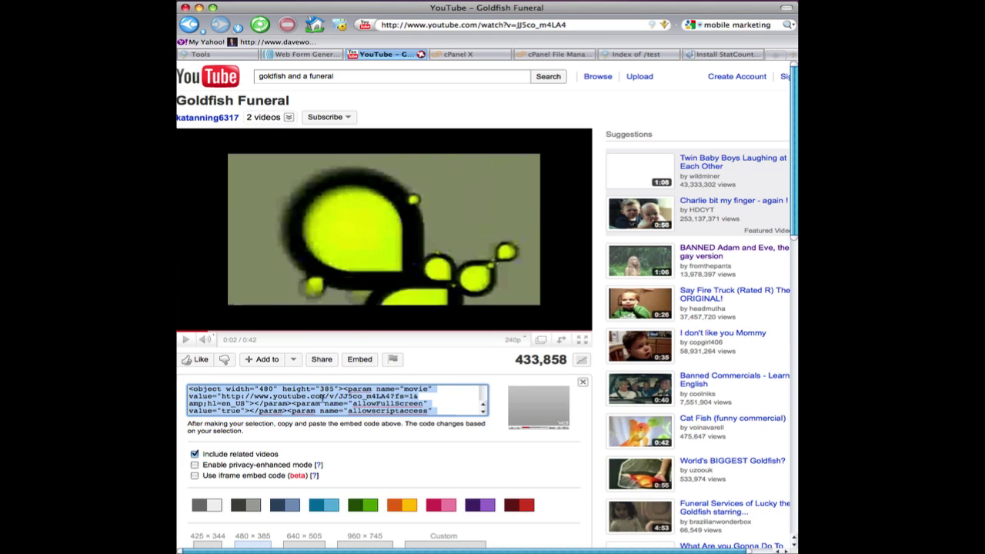
right_click(323, 398)
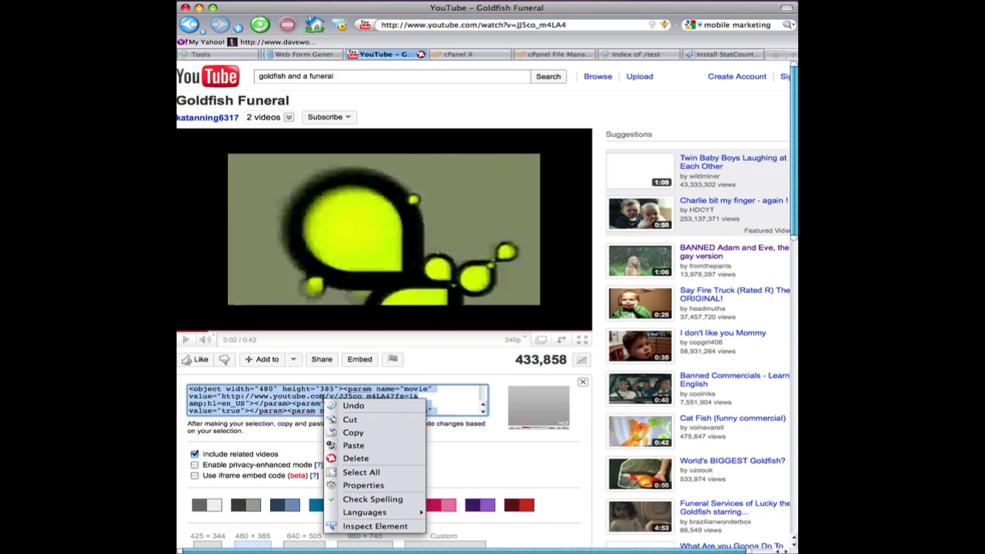
left_click(353, 432)
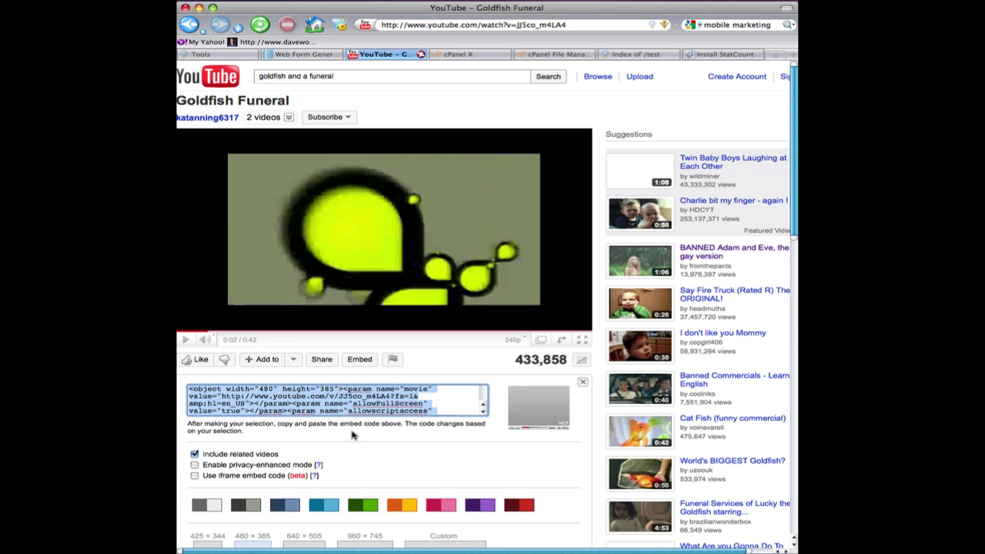
- Paste the YouTube embed code into the after-signup video field and add 'Thanks for signing up'
left_click(231, 57)
left_click(378, 153)
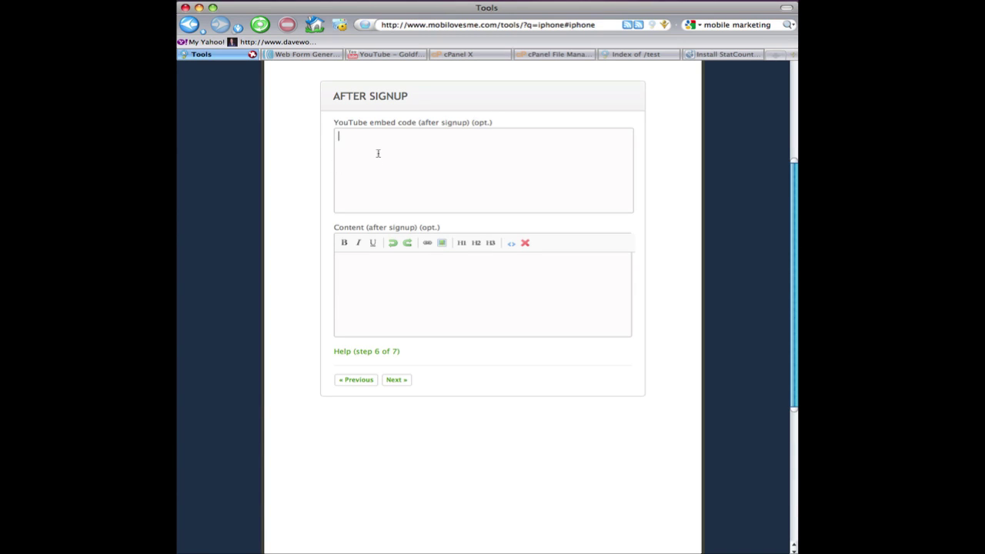
key("ctrl+v")
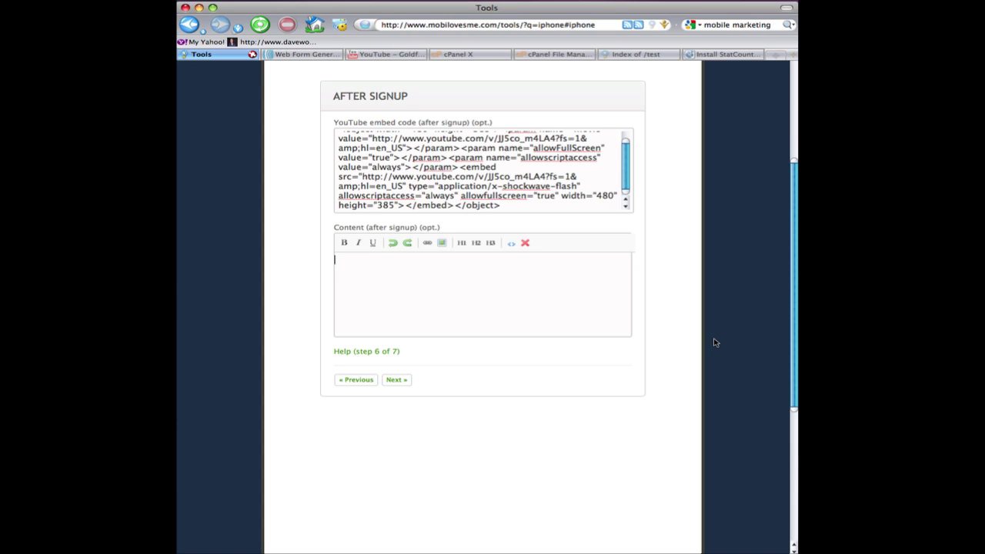
type("Thanks for sign")
type("ing up")
- Reach the Tracking step and copy the code from the StatCounter page
left_click(399, 384)
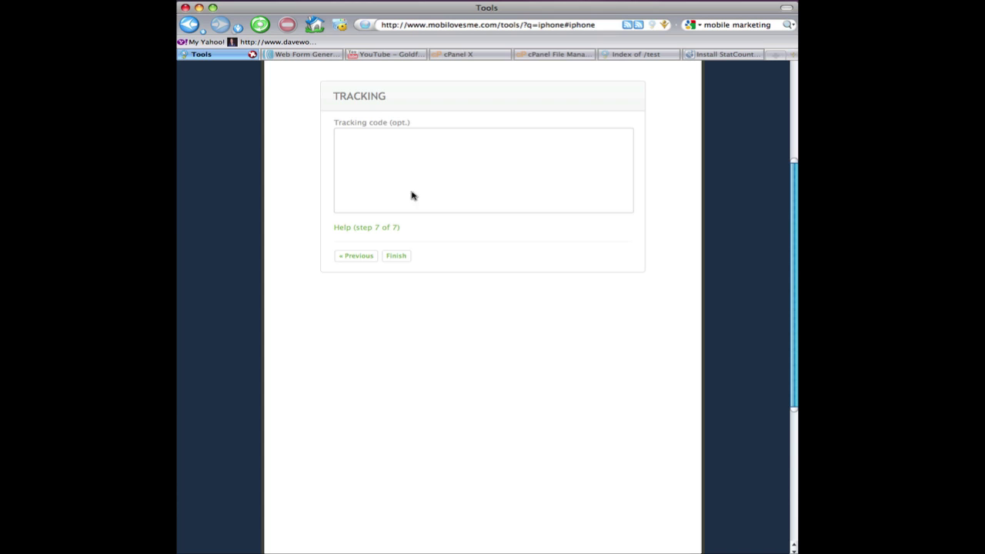
left_click(368, 230)
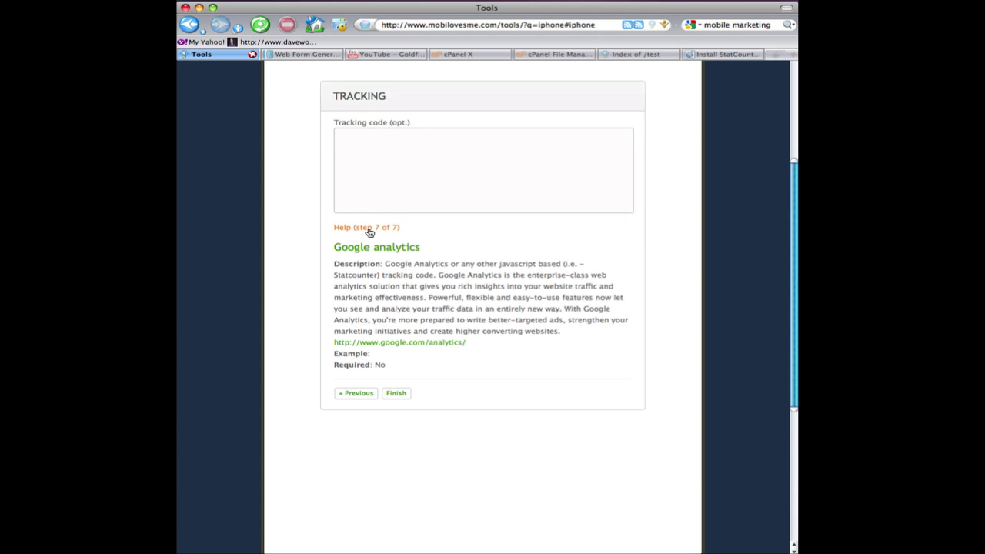
left_click(369, 229)
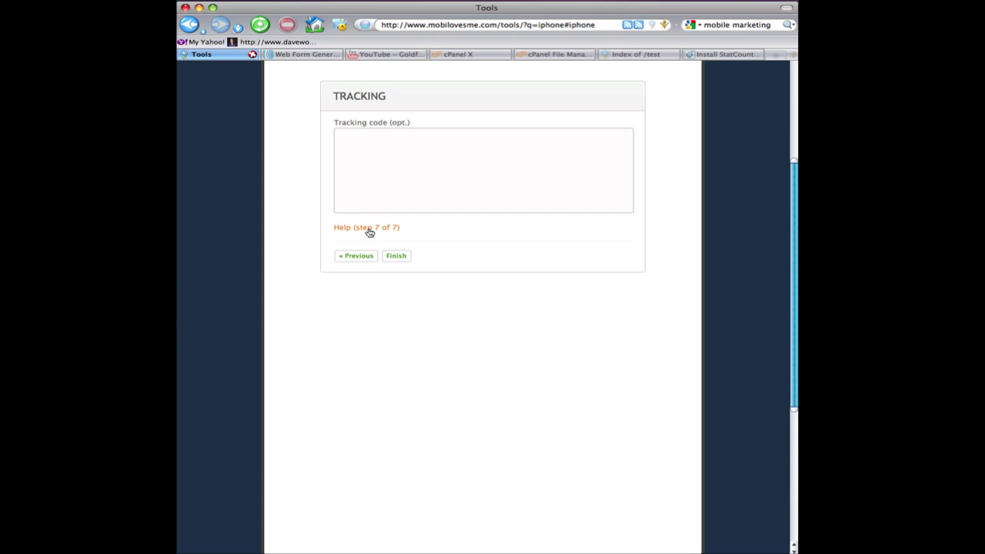
left_click(701, 53)
right_click(381, 342)
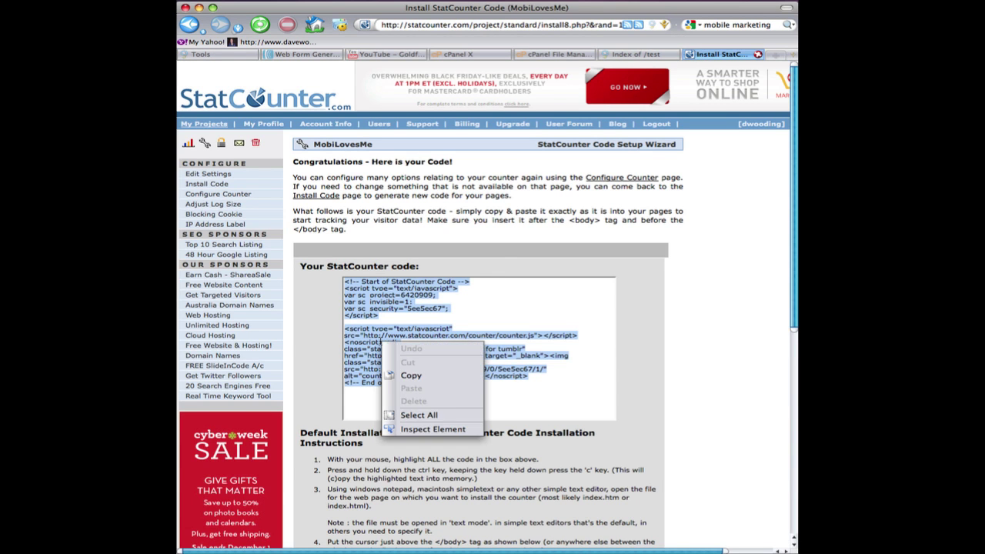
left_click(410, 375)
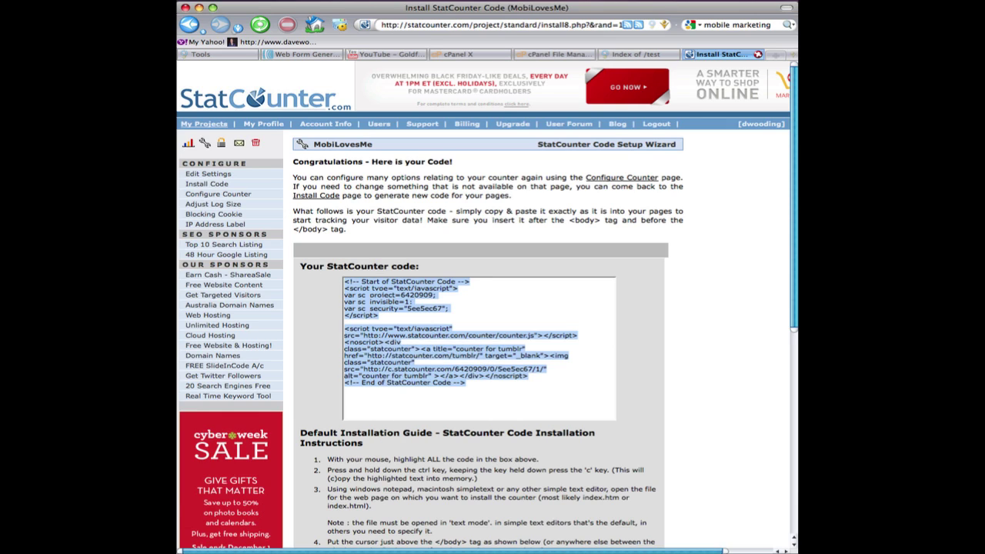
- Paste the StatCounter code into the Tracking field and finish to download domain.zip
key("super+Tab")
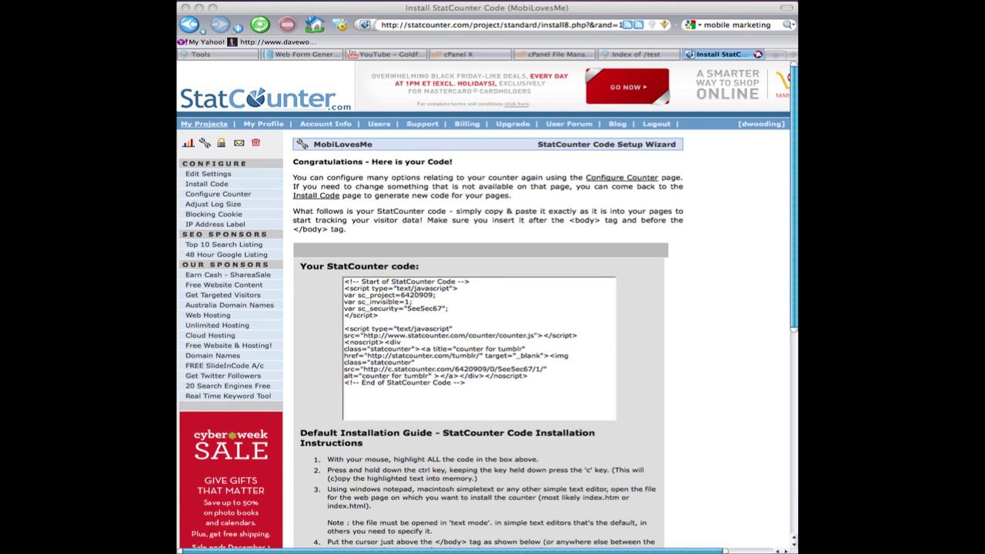
left_click(231, 61)
left_click(230, 55)
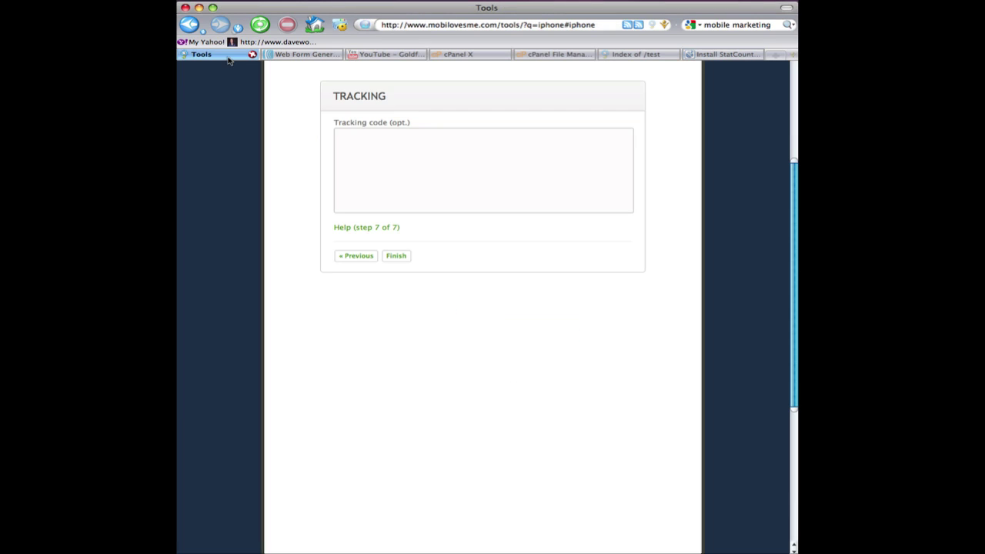
left_click(426, 182)
key("super+v")
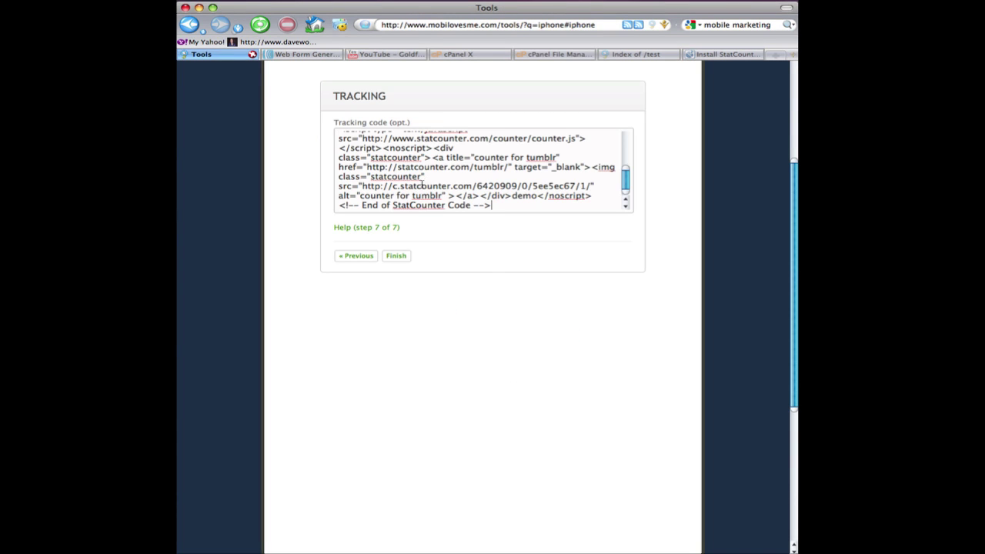
left_click(395, 259)
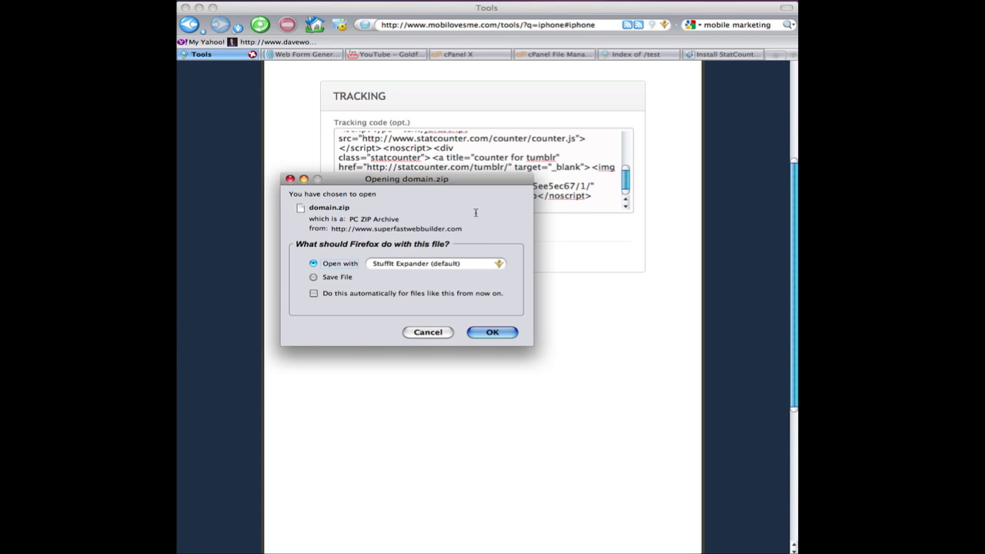
- Open domain-111.zip in Zipeg to confirm it holds mobile.php, then bring the browser forward
left_click(492, 333)
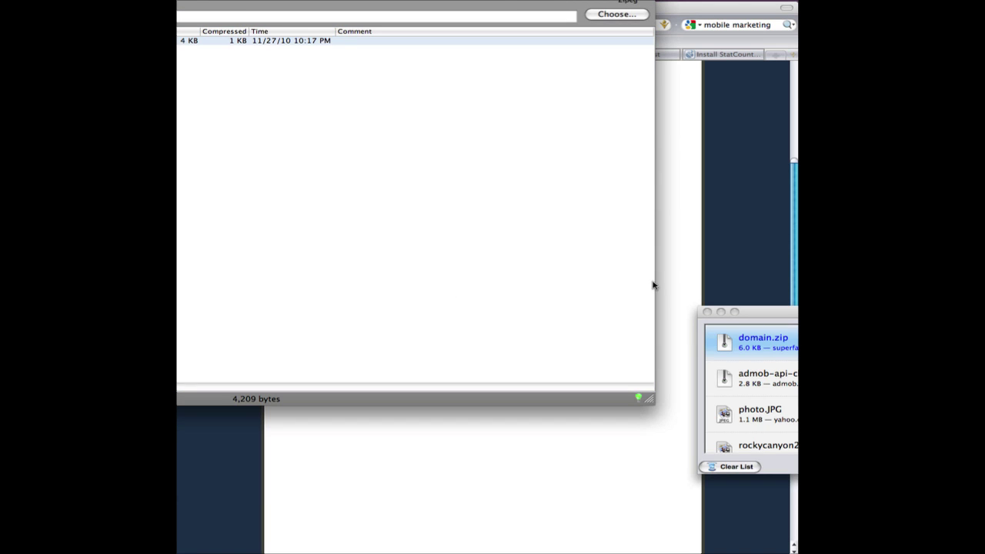
left_click(708, 312)
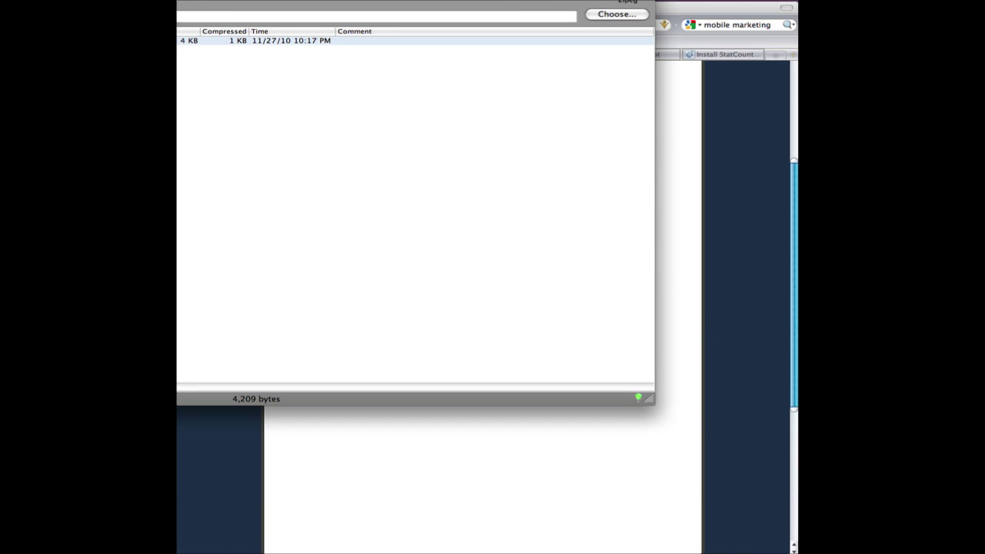
left_click_drag(393, 24, 555, 78)
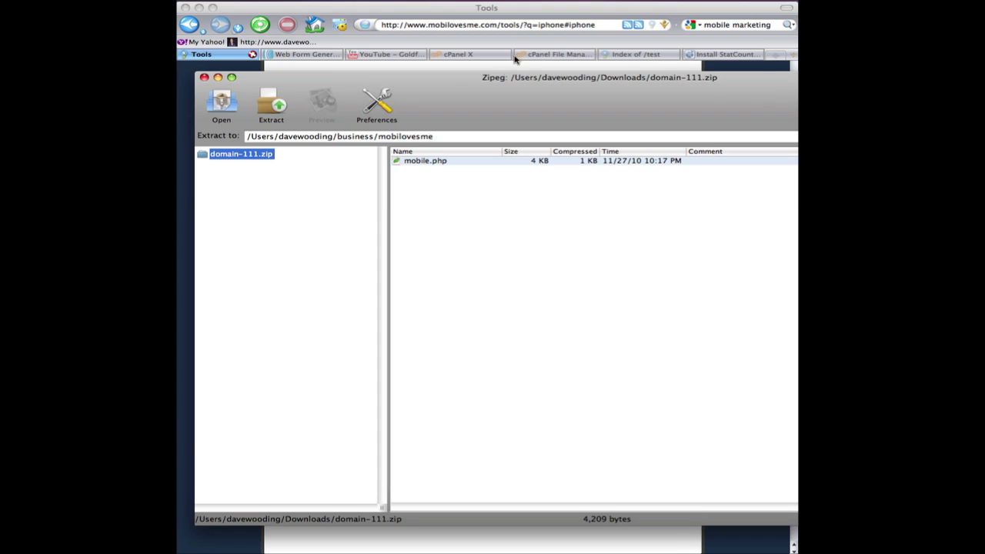
left_click(514, 10)
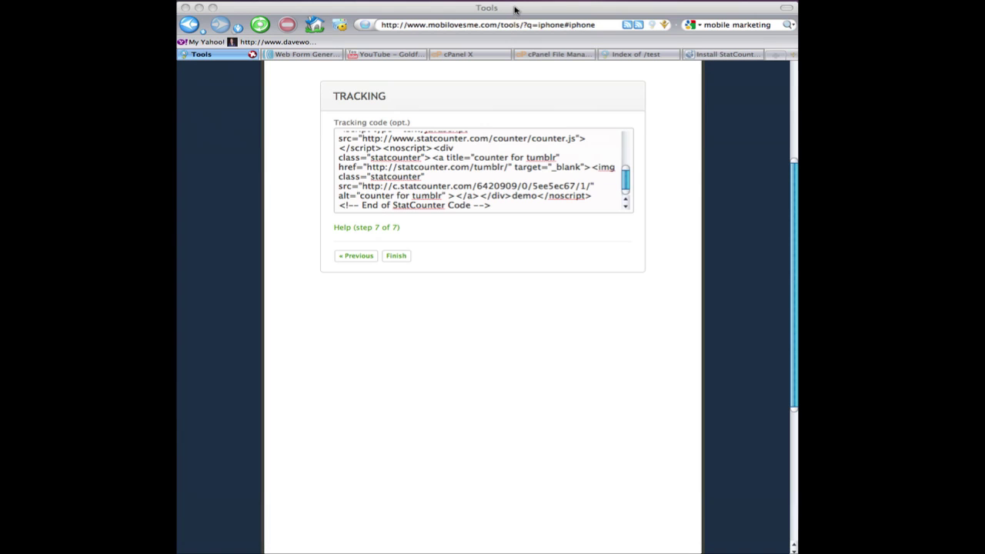
- Reload the public Index of /test listing, then return to the cPanel File Manager
left_click(546, 55)
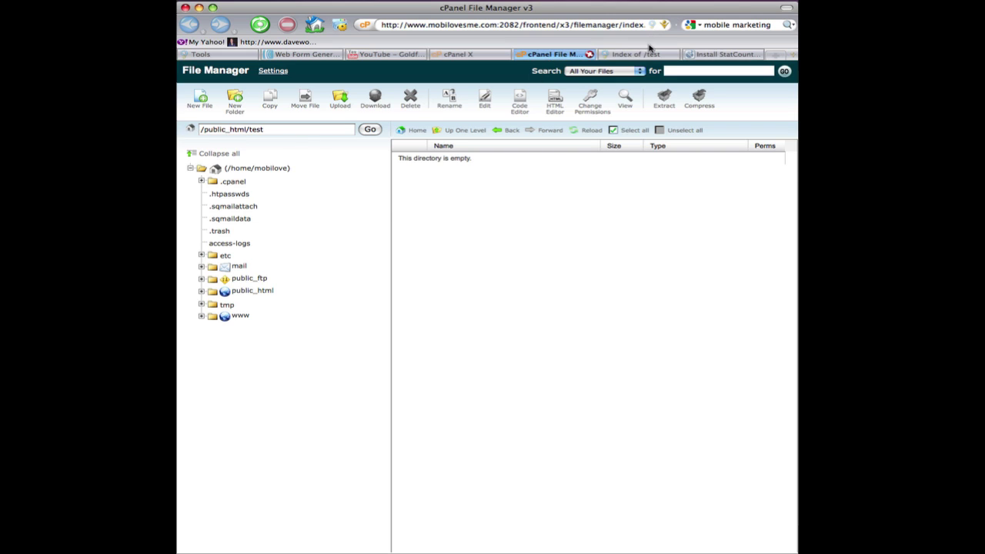
left_click(651, 52)
left_click(535, 27)
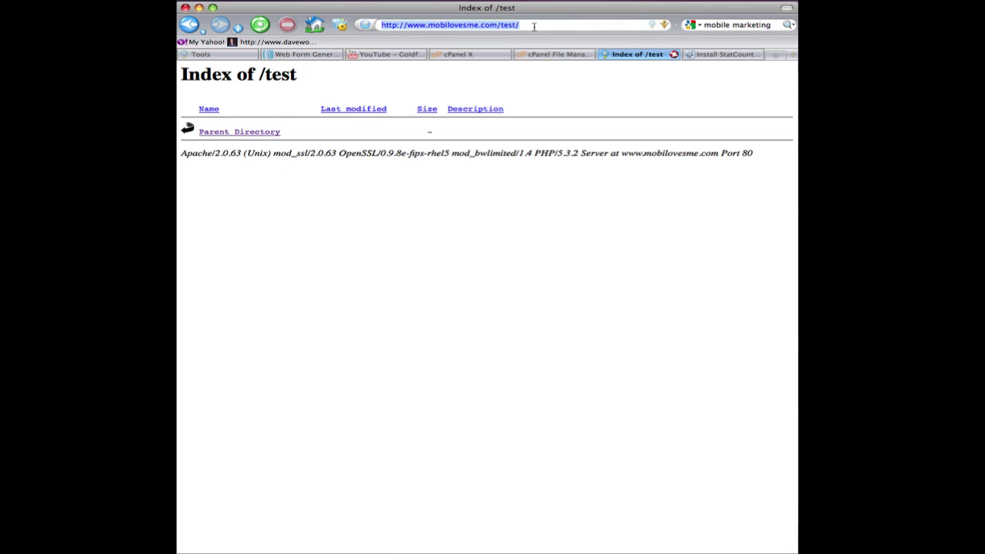
key("Return")
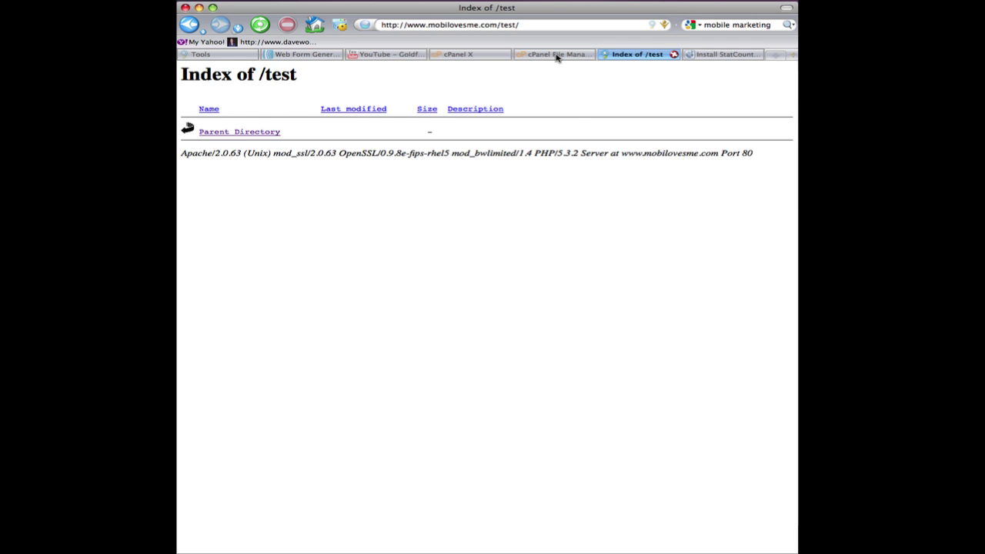
left_click(558, 55)
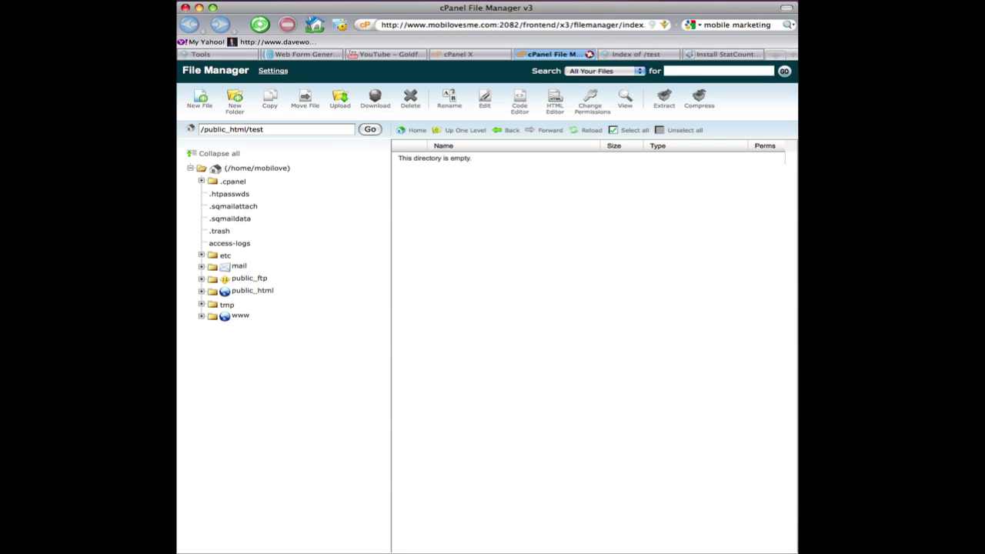
left_click(602, 9)
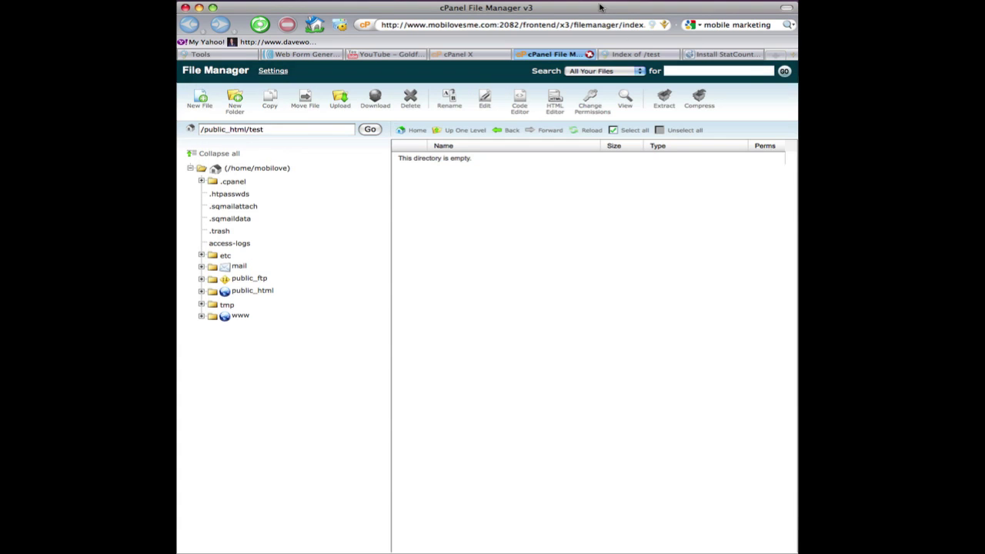
- Select domain-111.zip for upload to the public_html/test folder
left_click(341, 104)
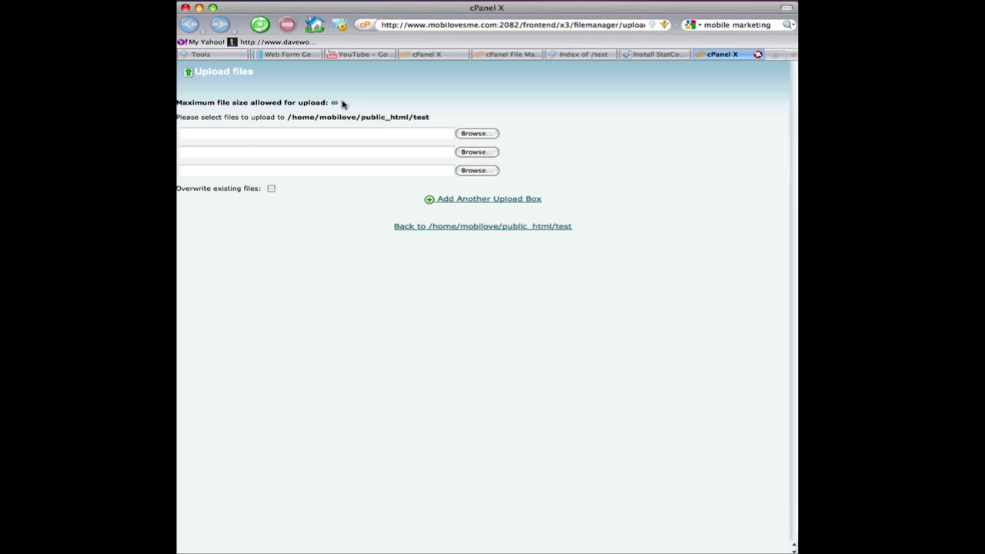
left_click(470, 136)
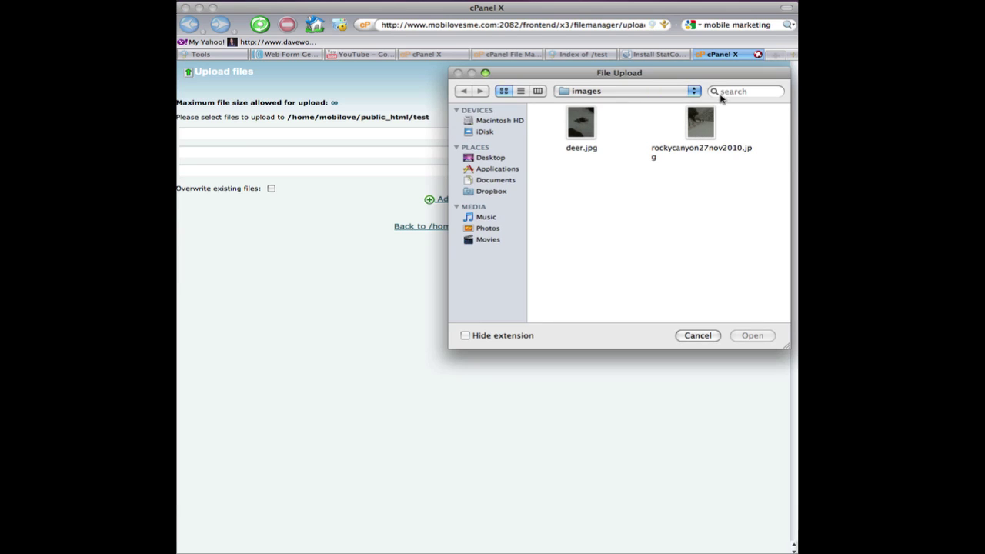
left_click(732, 94)
type("domain")
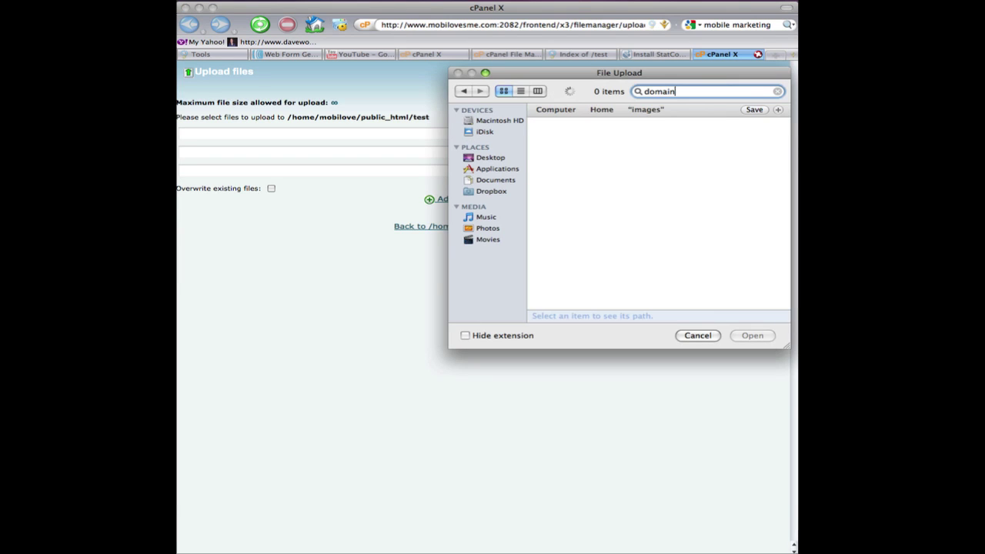
type("-111.")
left_click(577, 144)
left_click(753, 337)
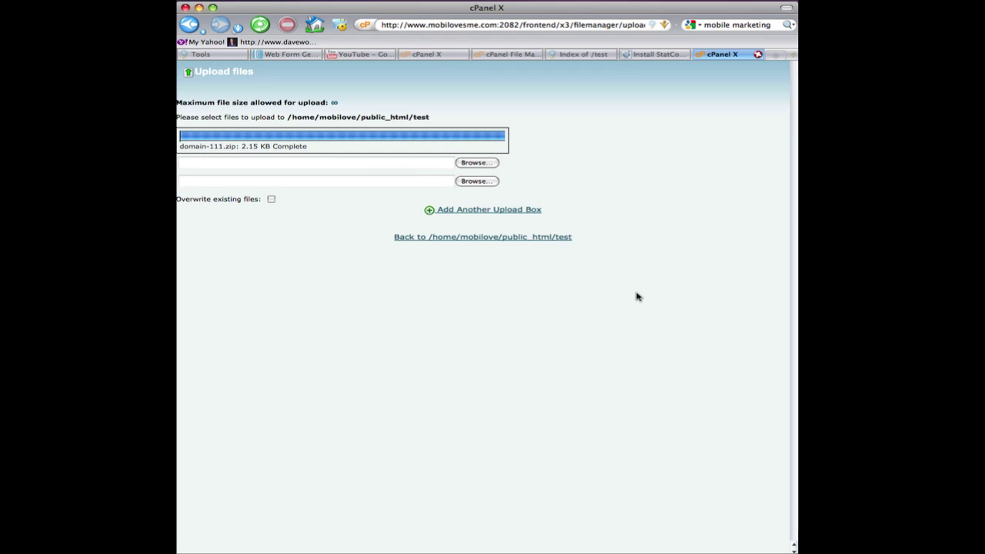
- Extract the uploaded domain-111.zip into /public_html/test so mobile.php (4.11 KB) appears beside it
left_click(508, 238)
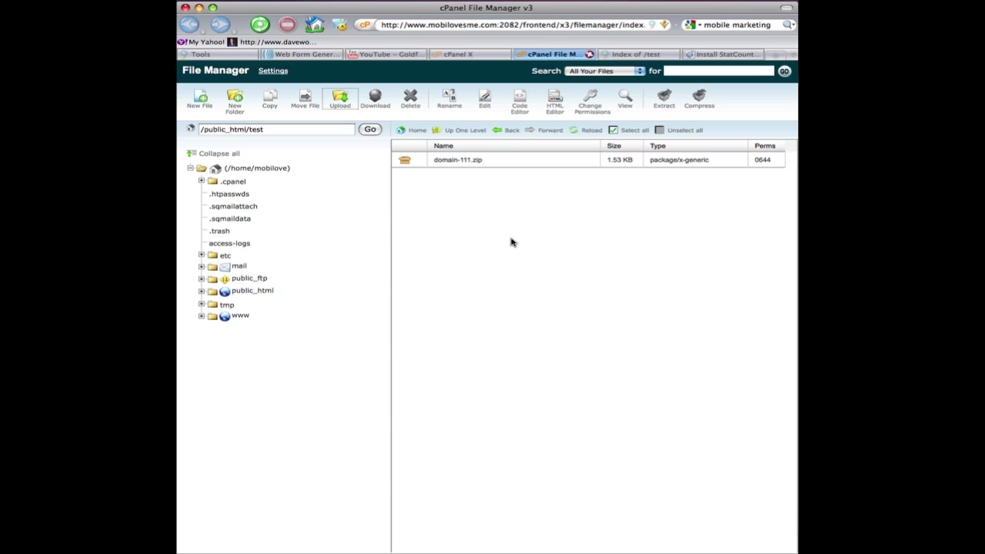
left_click(444, 162)
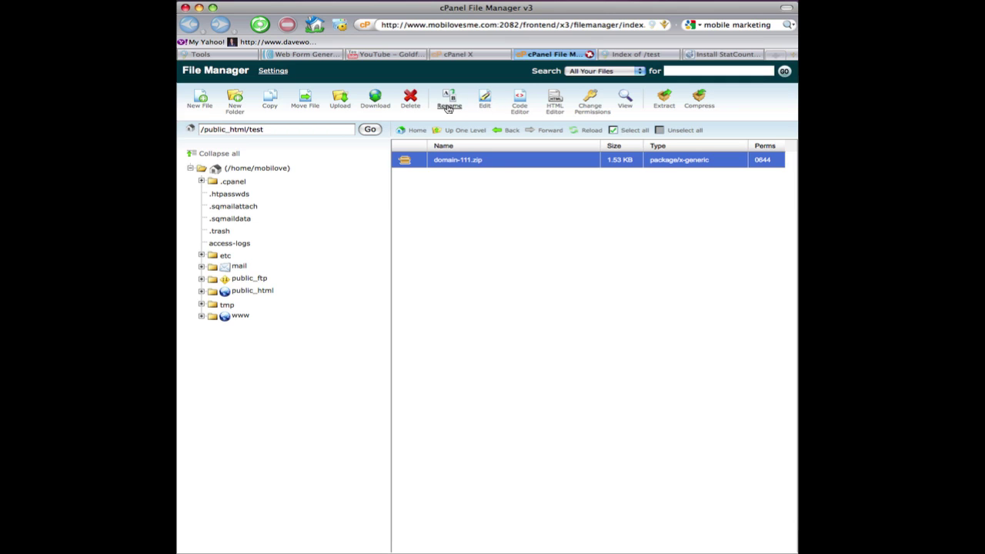
left_click(658, 106)
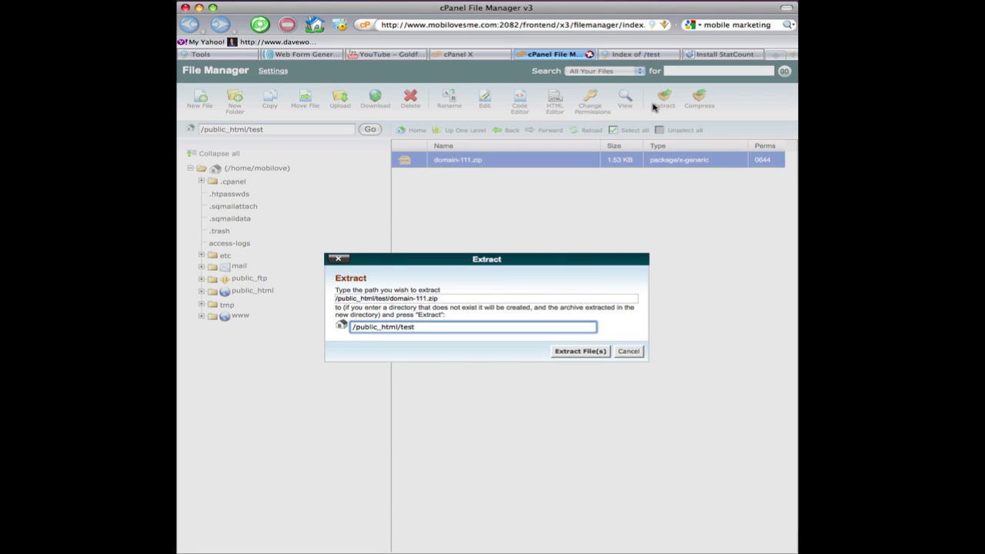
left_click(579, 351)
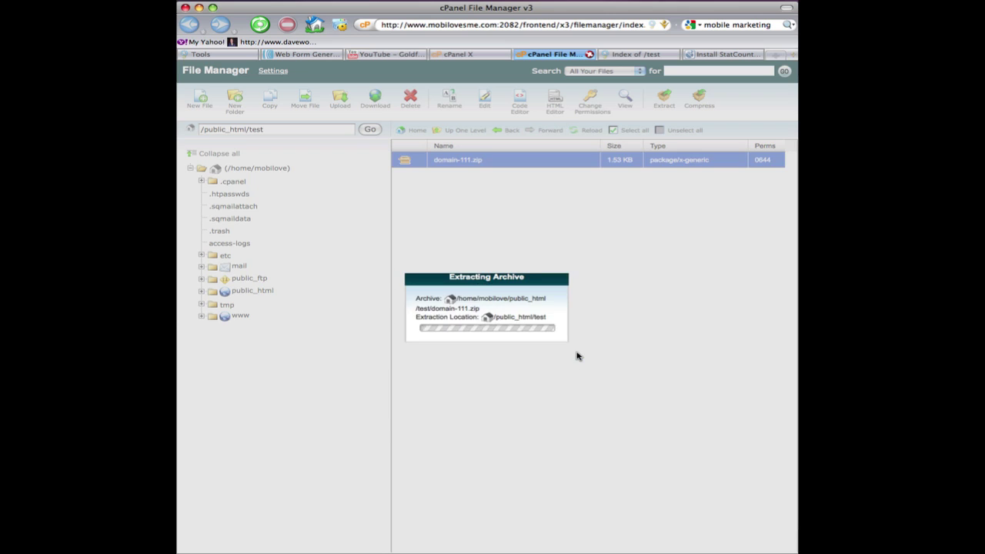
left_click(697, 419)
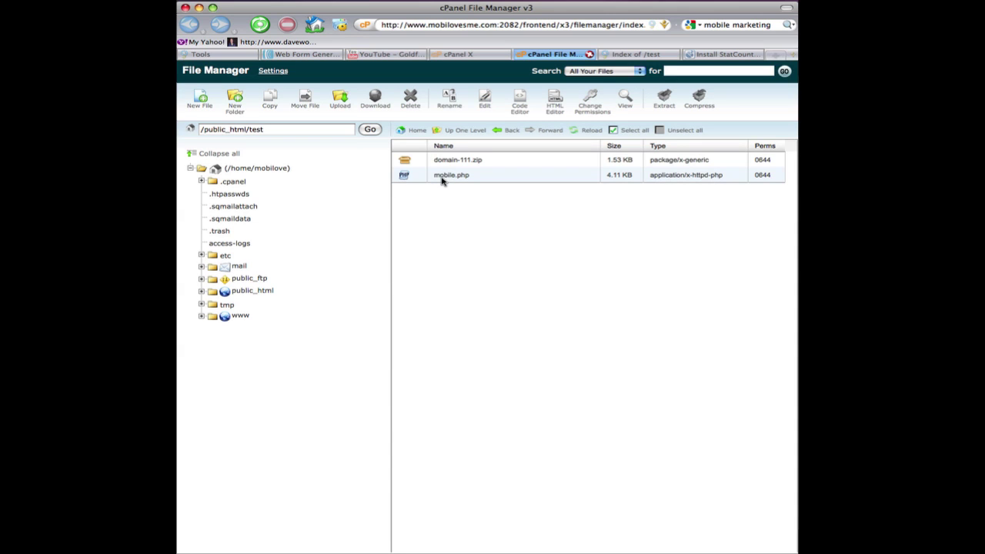
- Reload the public Index of /test listing in Firefox to show the newly extracted files
left_click(638, 54)
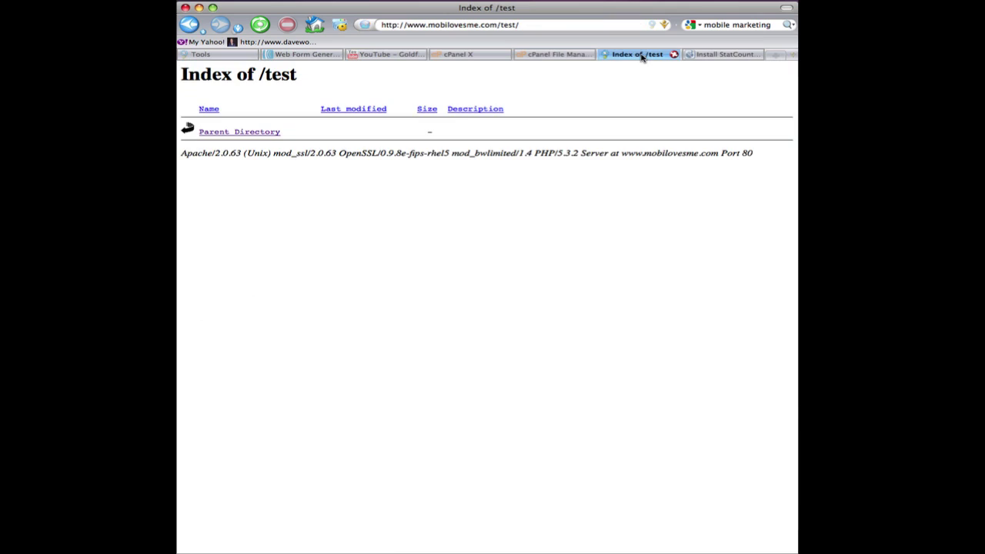
left_click(540, 29)
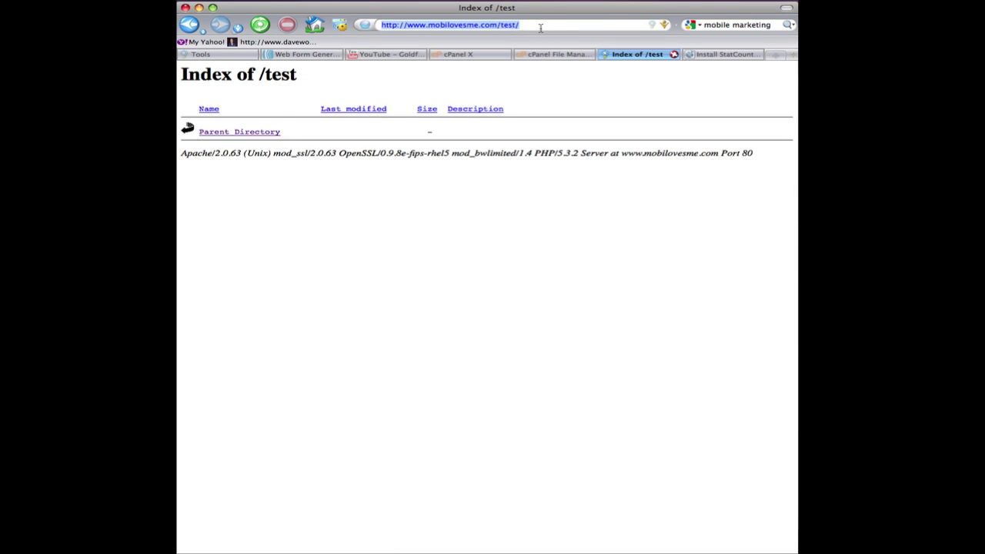
key("Return")
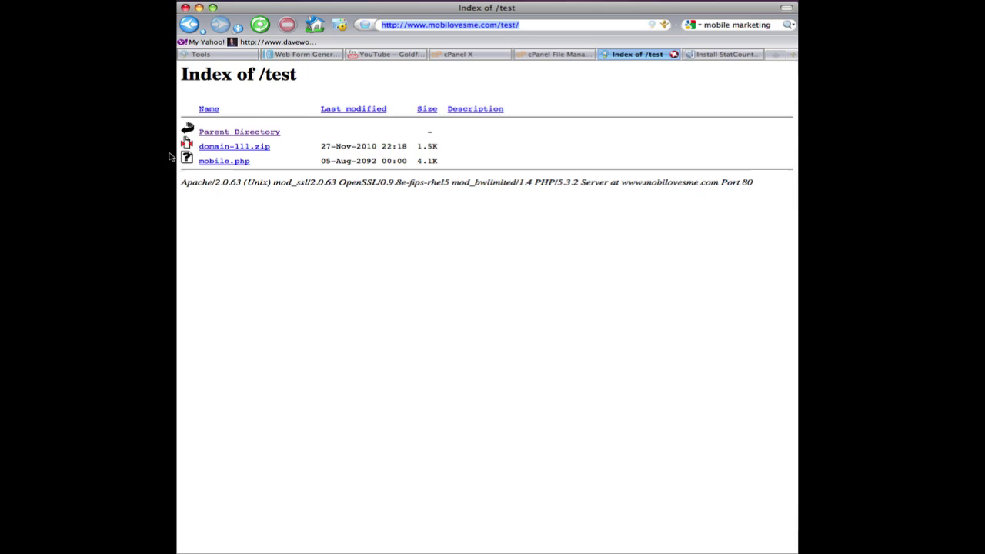
- Open mobile.php and expand then collapse its 'Sign up to see the video' section
left_click(230, 164)
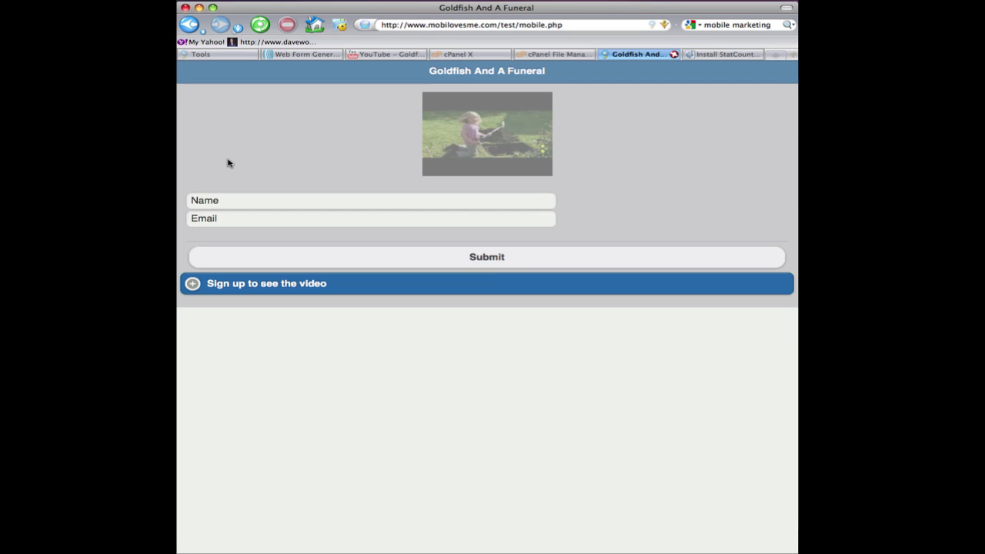
left_click(192, 285)
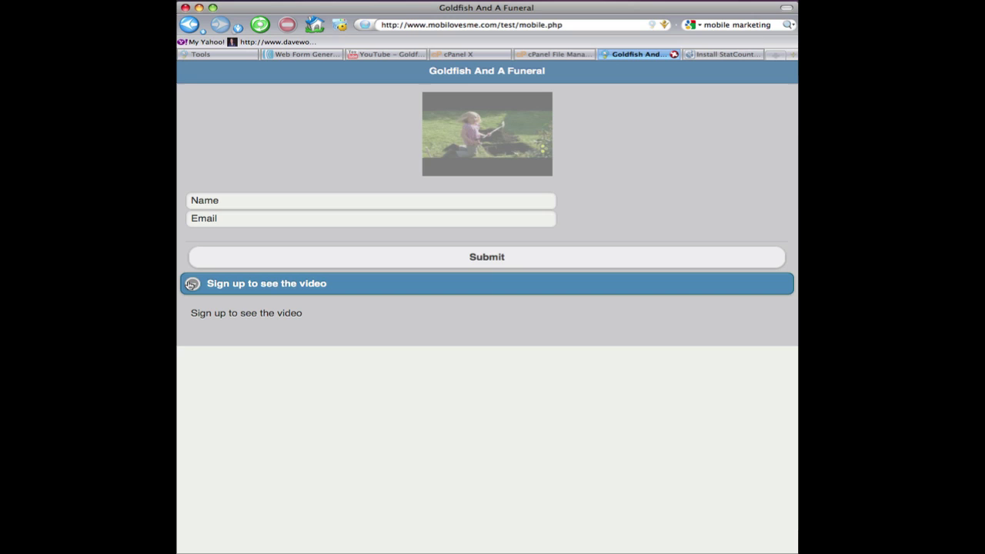
left_click(191, 284)
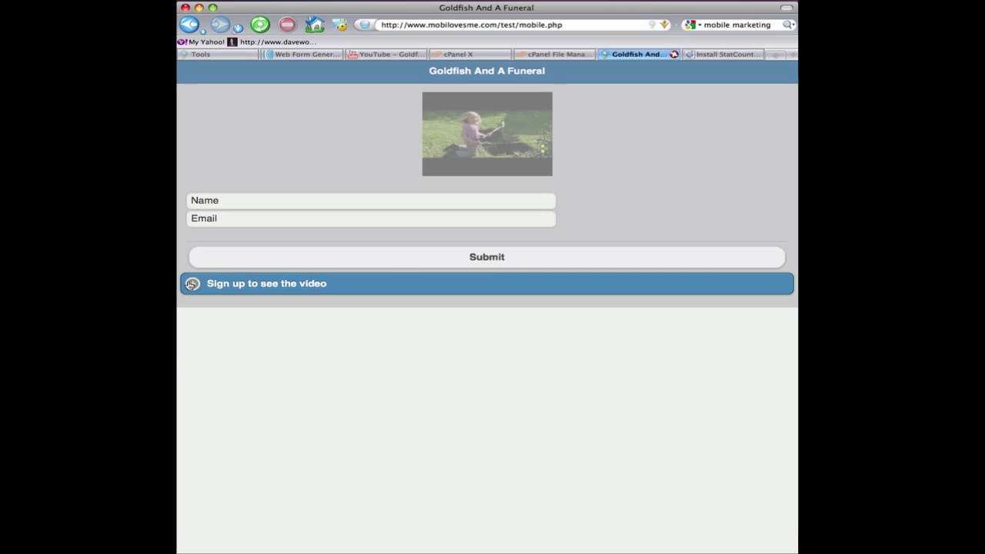